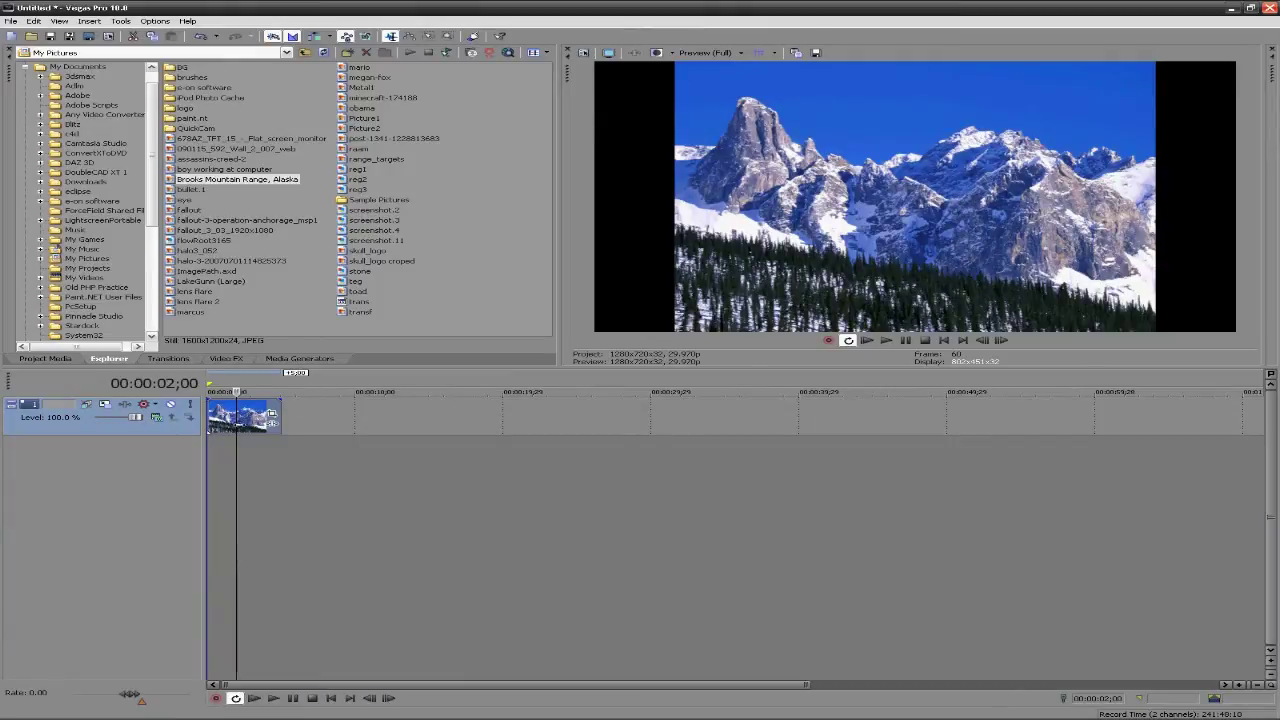
Turn off Maintain Aspect Ratio on the mountain photo so it fills the frame.
{"action": "right_click", "coordinate": [252, 424]}
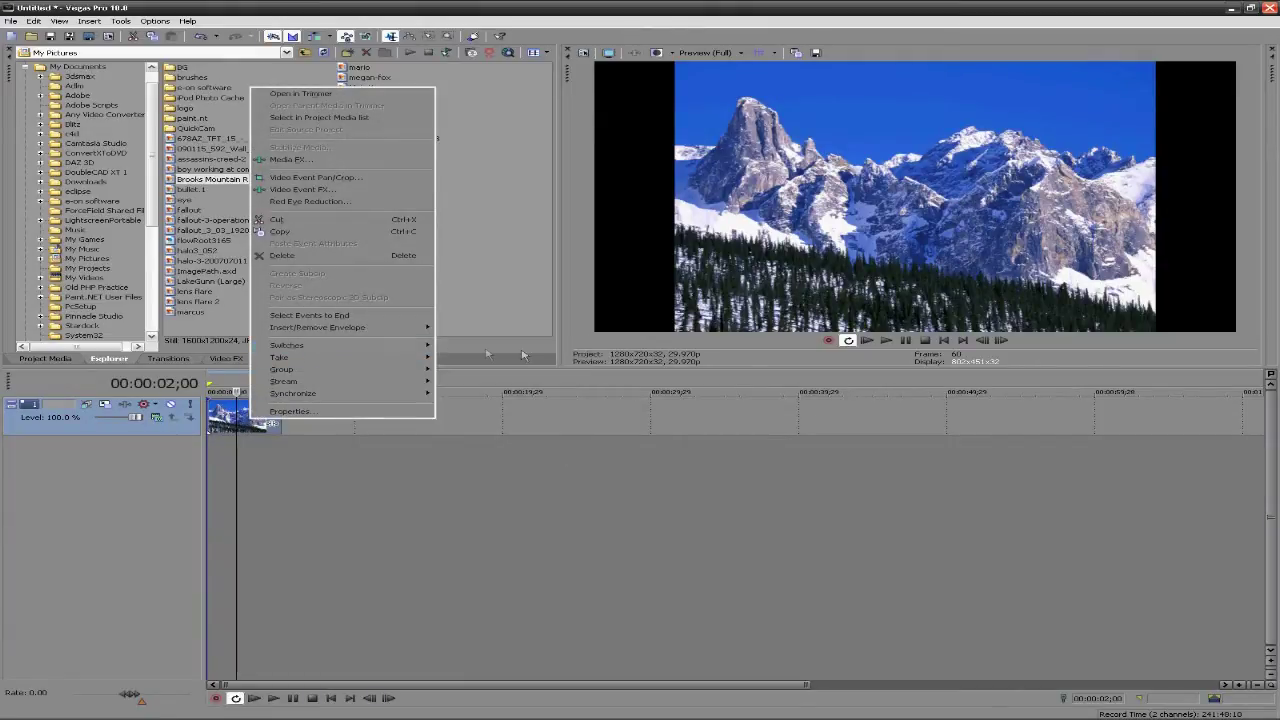
{"action": "mouse_move", "coordinate": [420, 345]}
{"action": "left_click", "coordinate": [480, 388]}
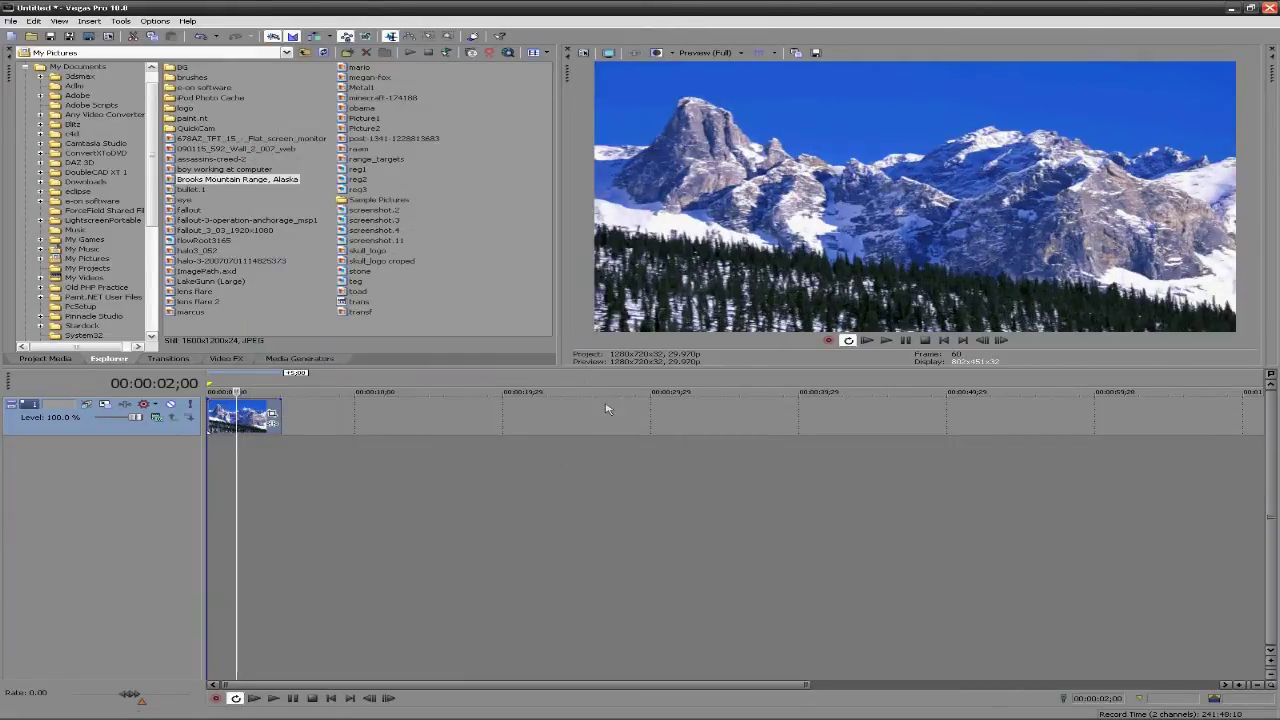
Choose the Soft Clouds Noise Texture preset and drag it below the photo as a new track.
{"action": "left_click", "coordinate": [294, 360]}
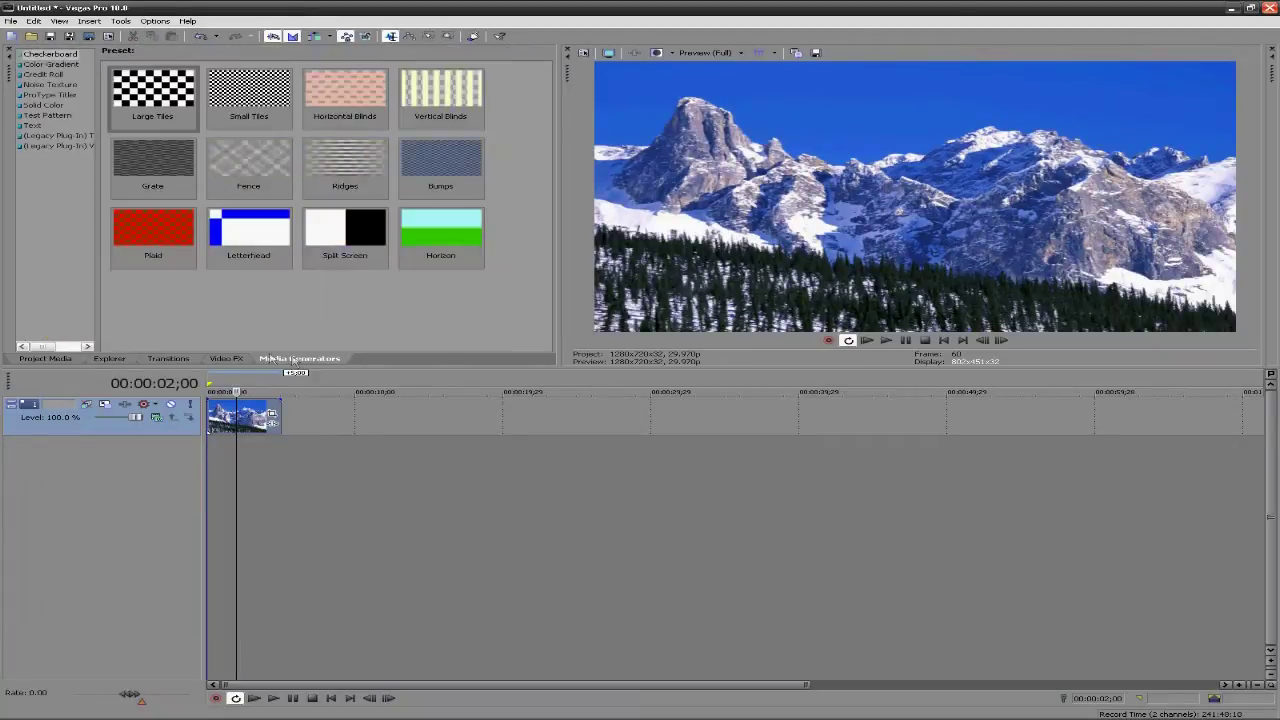
{"action": "left_click", "coordinate": [49, 85]}
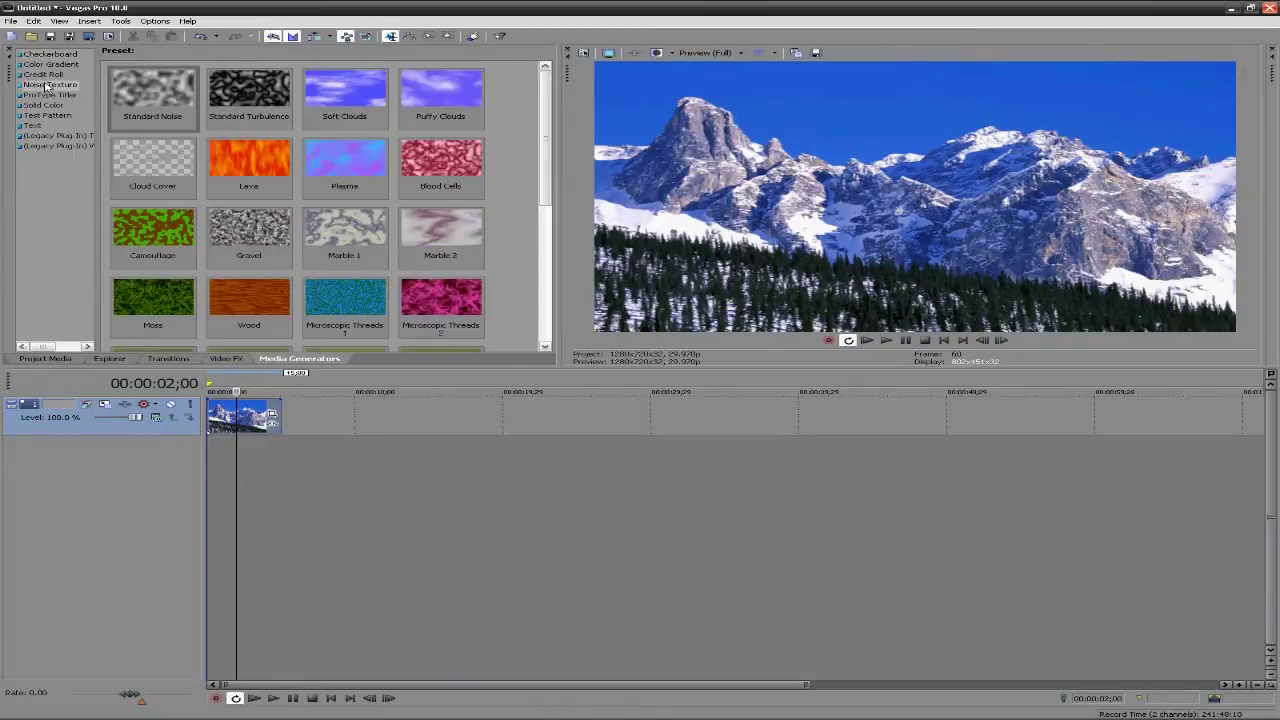
{"action": "left_click", "coordinate": [349, 103]}
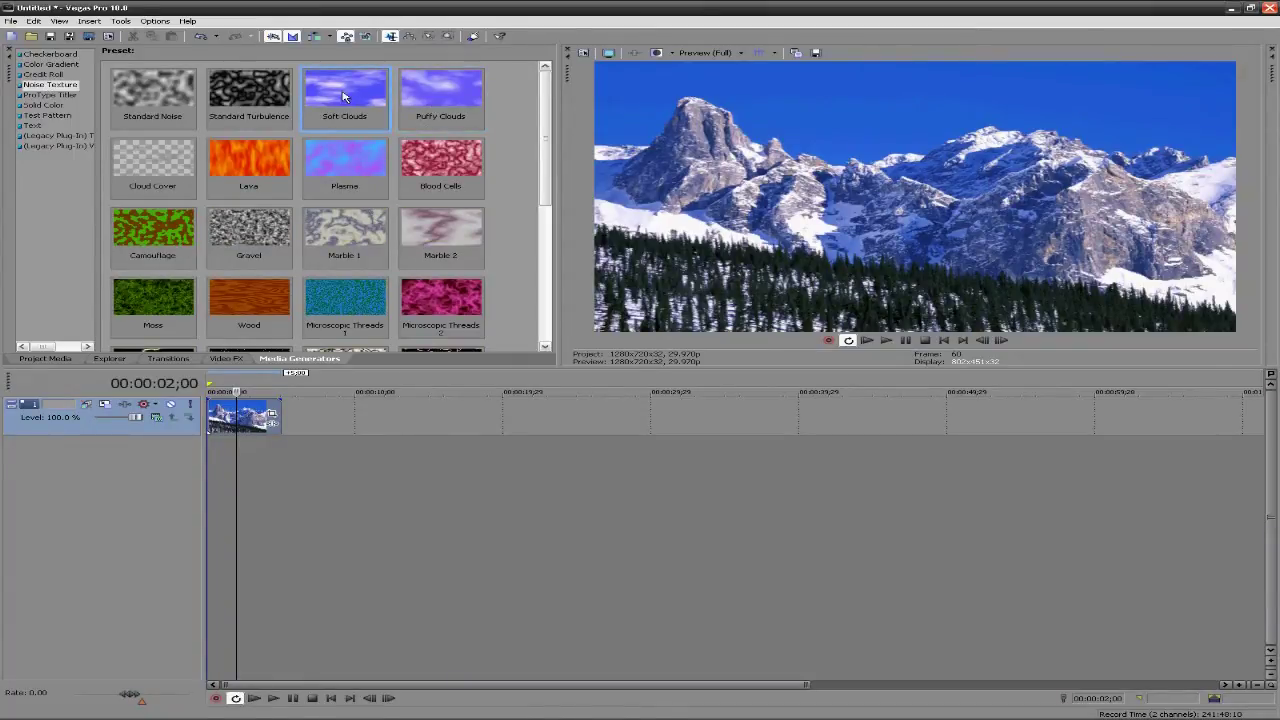
{"action": "left_click", "coordinate": [446, 90]}
{"action": "left_click", "coordinate": [372, 126]}
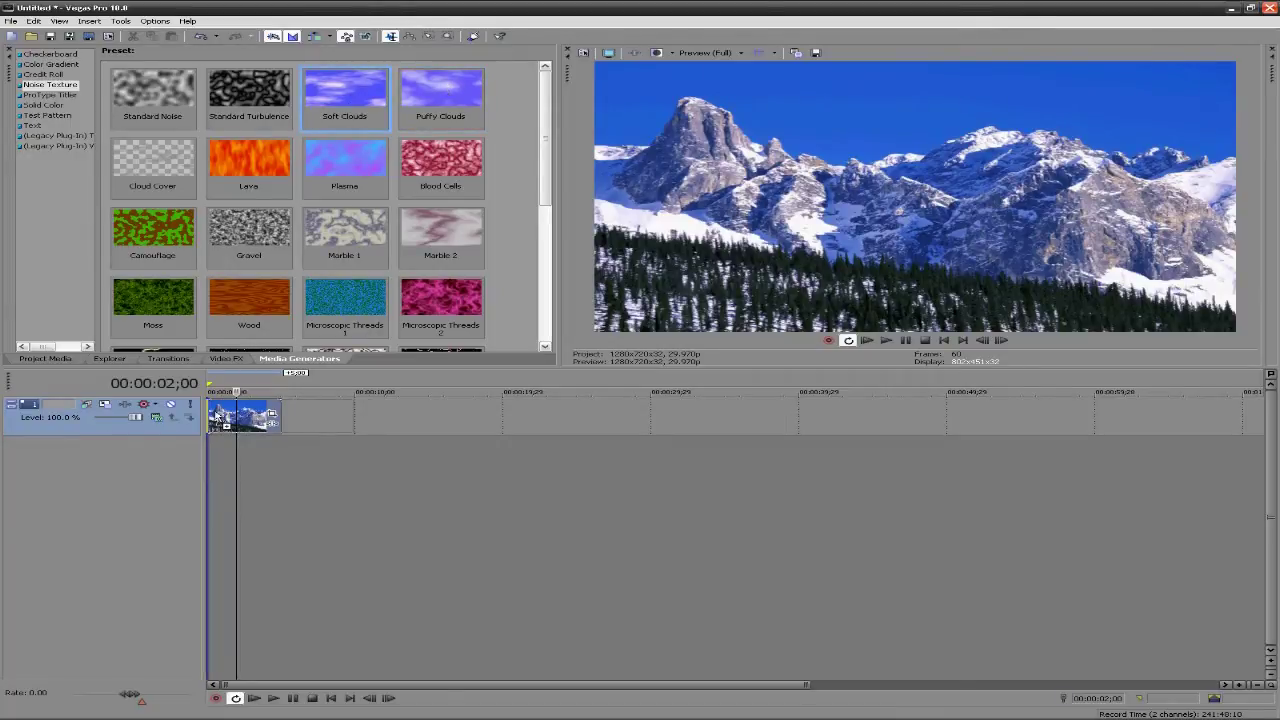
{"action": "mouse_move", "coordinate": [218, 414]}
{"action": "left_mouse_down"}
{"action": "mouse_move", "coordinate": [251, 523]}
{"action": "mouse_move", "coordinate": [220, 430]}
{"action": "mouse_move", "coordinate": [229, 465]}
{"action": "mouse_move", "coordinate": [212, 486]}
{"action": "left_mouse_up"}
Drop the Soft Clouds event on a new track below the photo and close its generator settings.
{"action": "left_click_drag", "start_coordinate": [282, 378], "coordinate": [226, 472]}
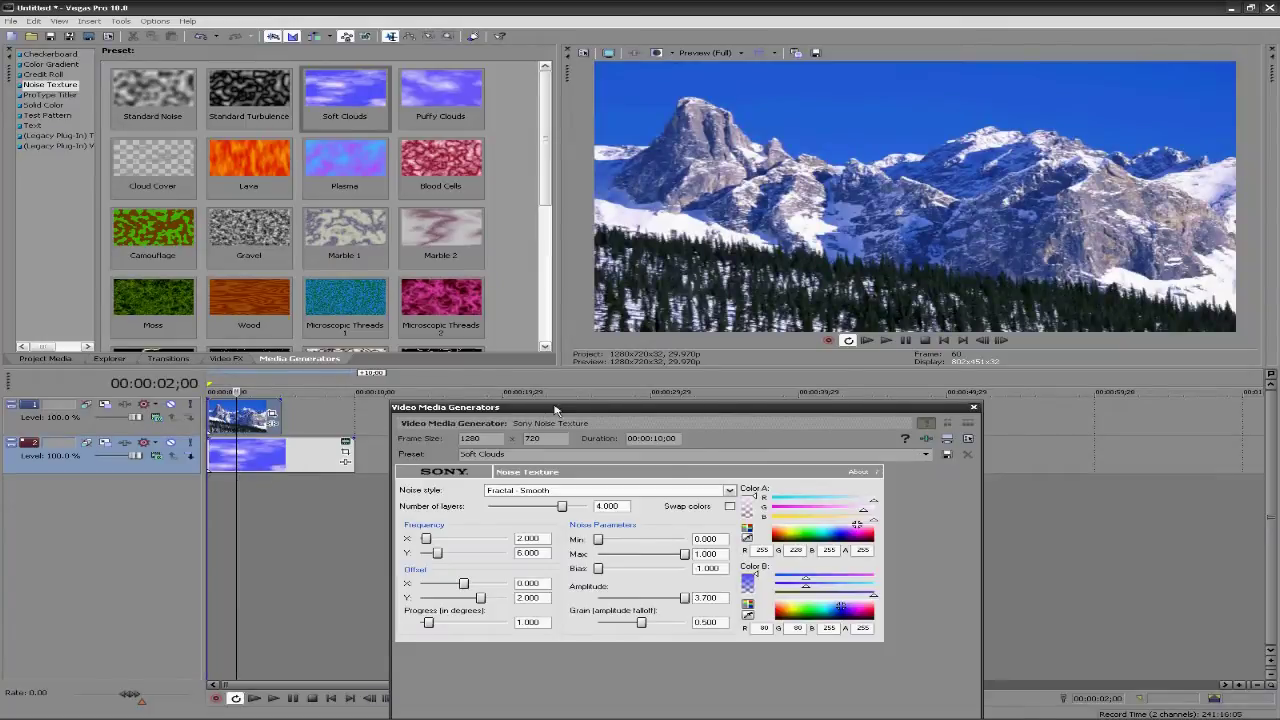
{"action": "left_click_drag", "start_coordinate": [556, 409], "coordinate": [533, 305]}
{"action": "left_click", "coordinate": [949, 303]}
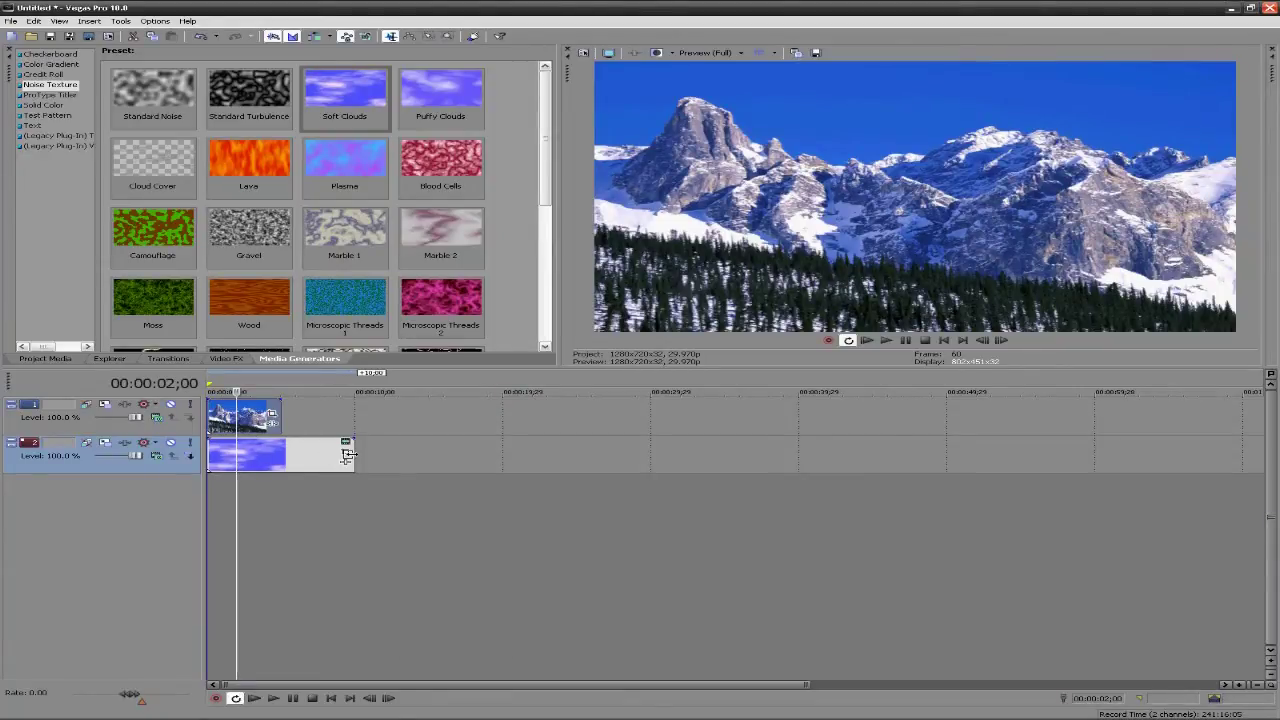
Trim the clouds event to the photo's length and set the playhead at 00:00:00;28.
{"action": "left_click_drag", "start_coordinate": [346, 455], "coordinate": [281, 455]}
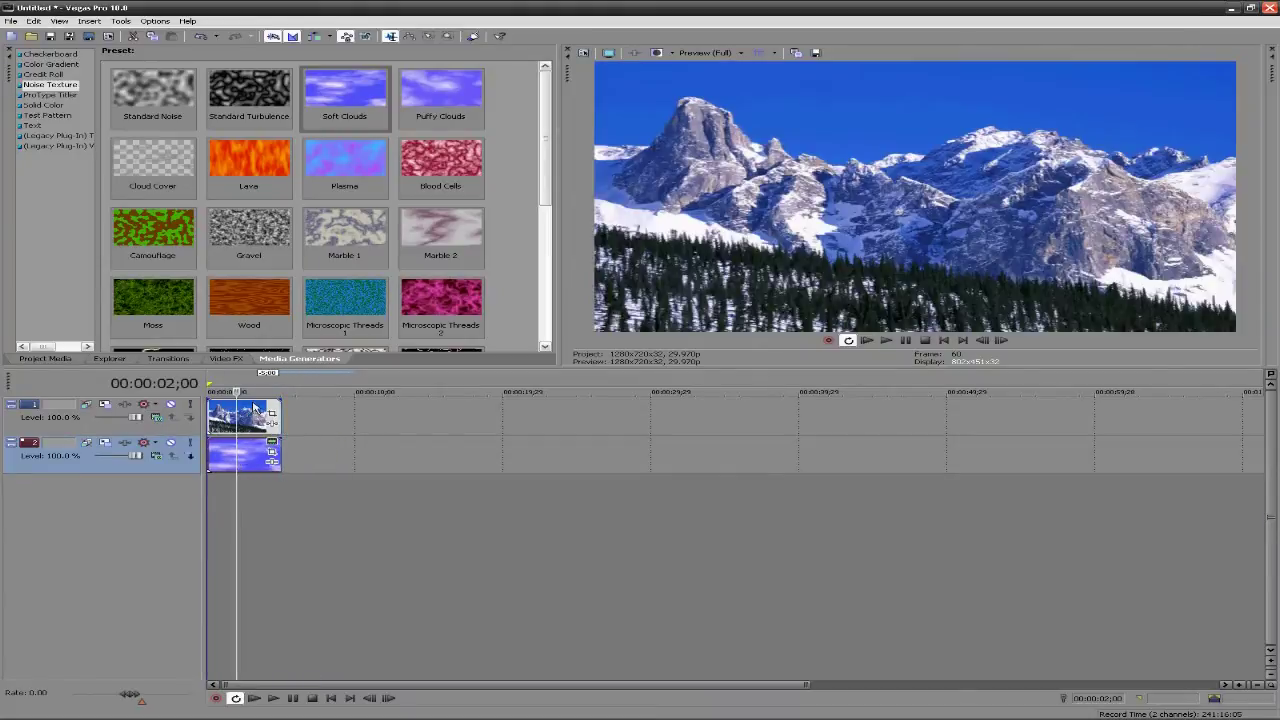
{"action": "scroll", "coordinate": [275, 410], "scroll_direction": "up", "scroll_amount": 2}
{"action": "left_click", "coordinate": [292, 395]}
{"action": "scroll", "coordinate": [287, 393], "scroll_direction": "up", "scroll_amount": 4}
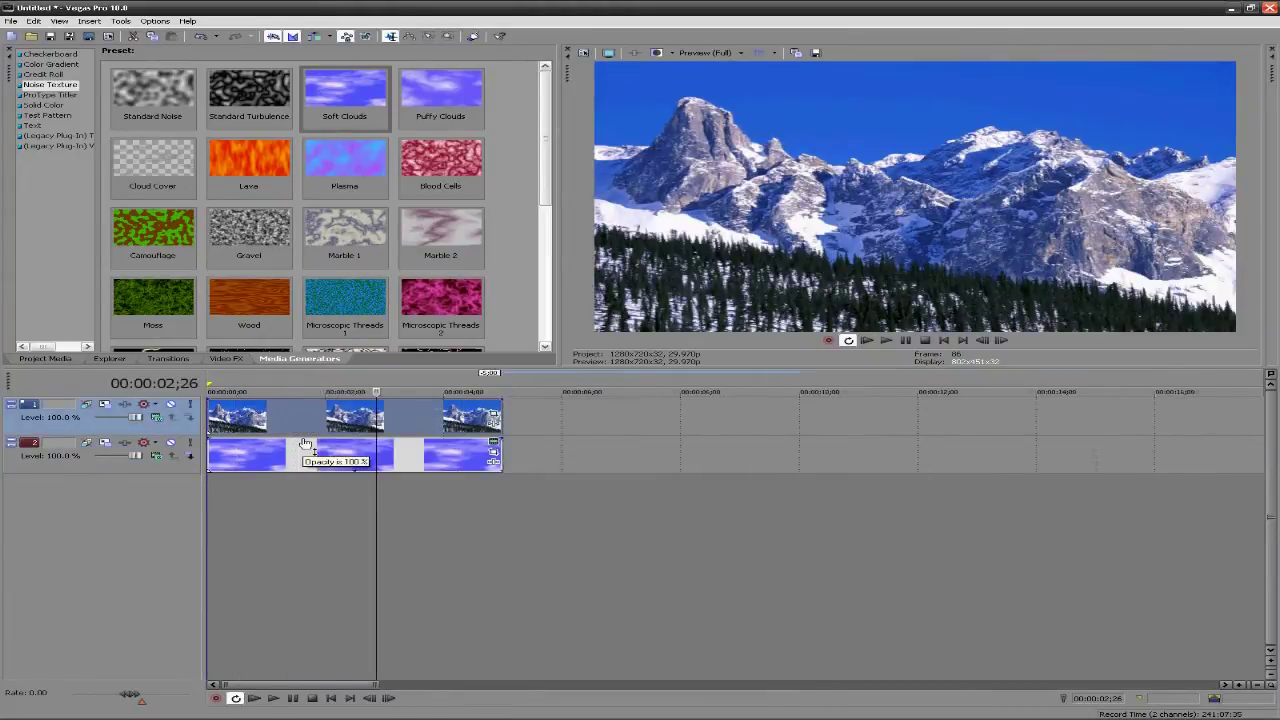
{"action": "left_click", "coordinate": [289, 393]}
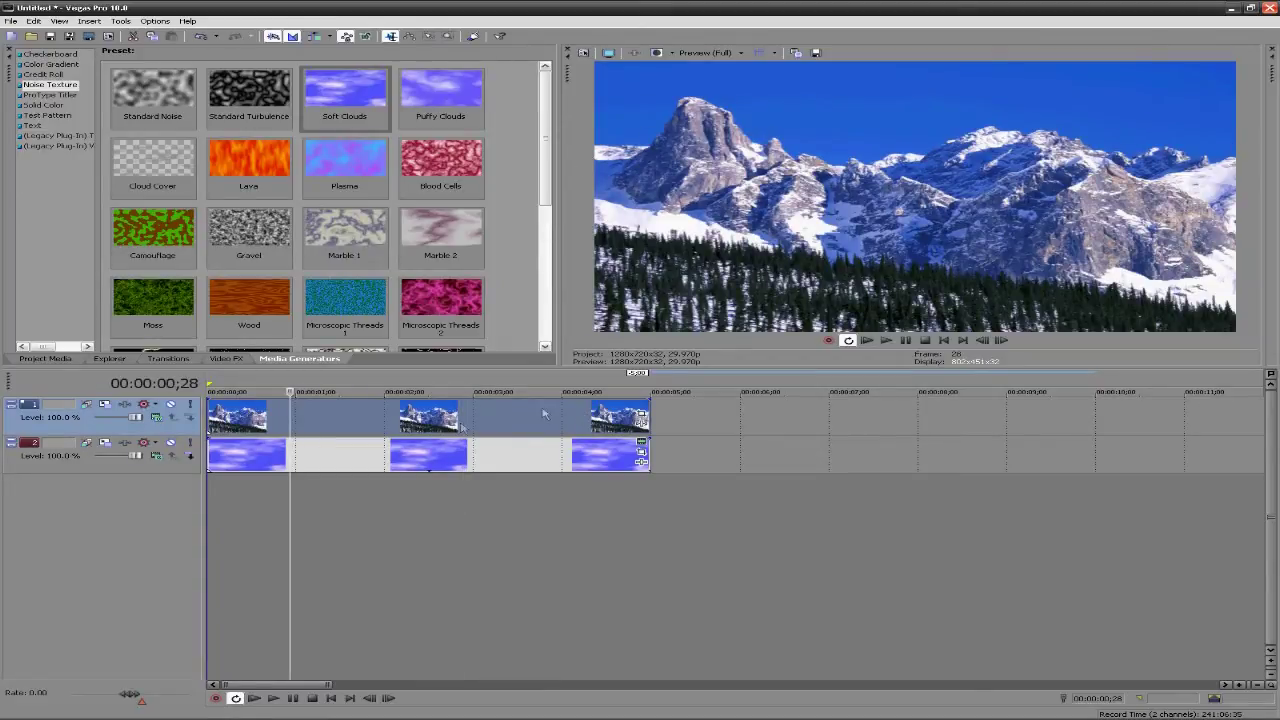
{"action": "left_click", "coordinate": [642, 418]}
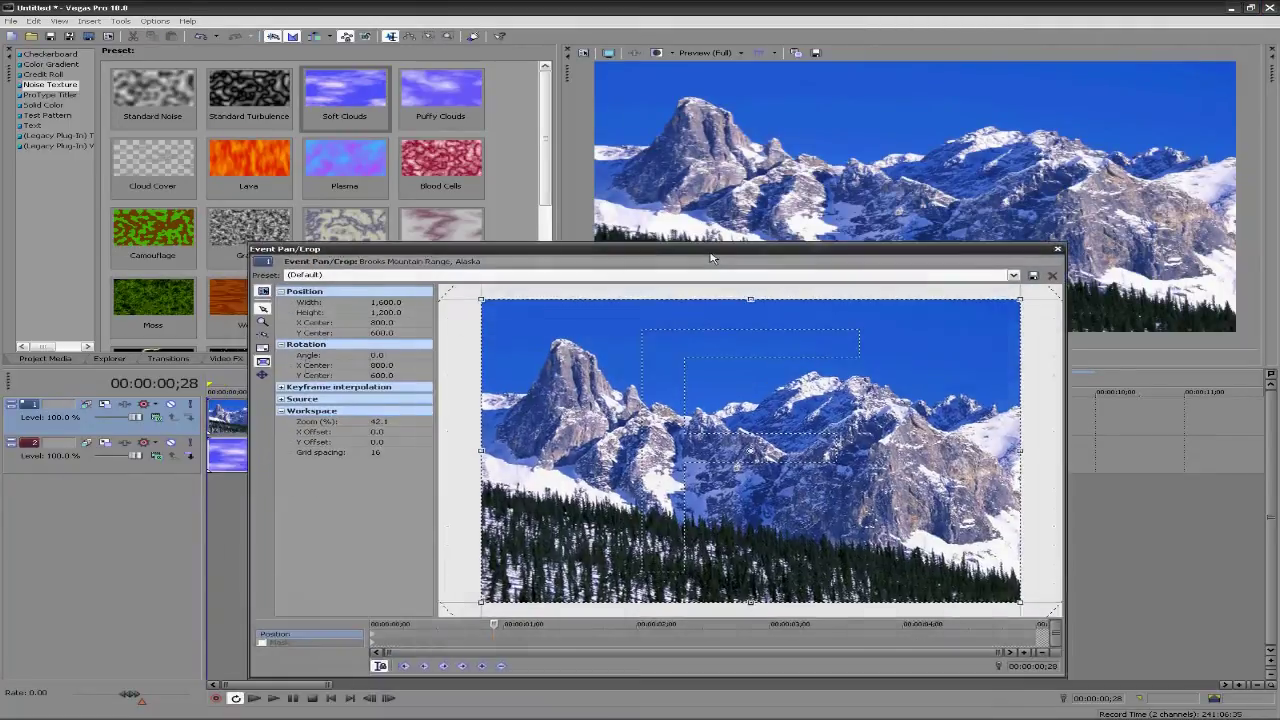
Enable Mask for the photo at the start and select the Anchor Creation Tool.
{"action": "left_click_drag", "start_coordinate": [685, 290], "coordinate": [711, 181]}
{"action": "left_click", "coordinate": [266, 571]}
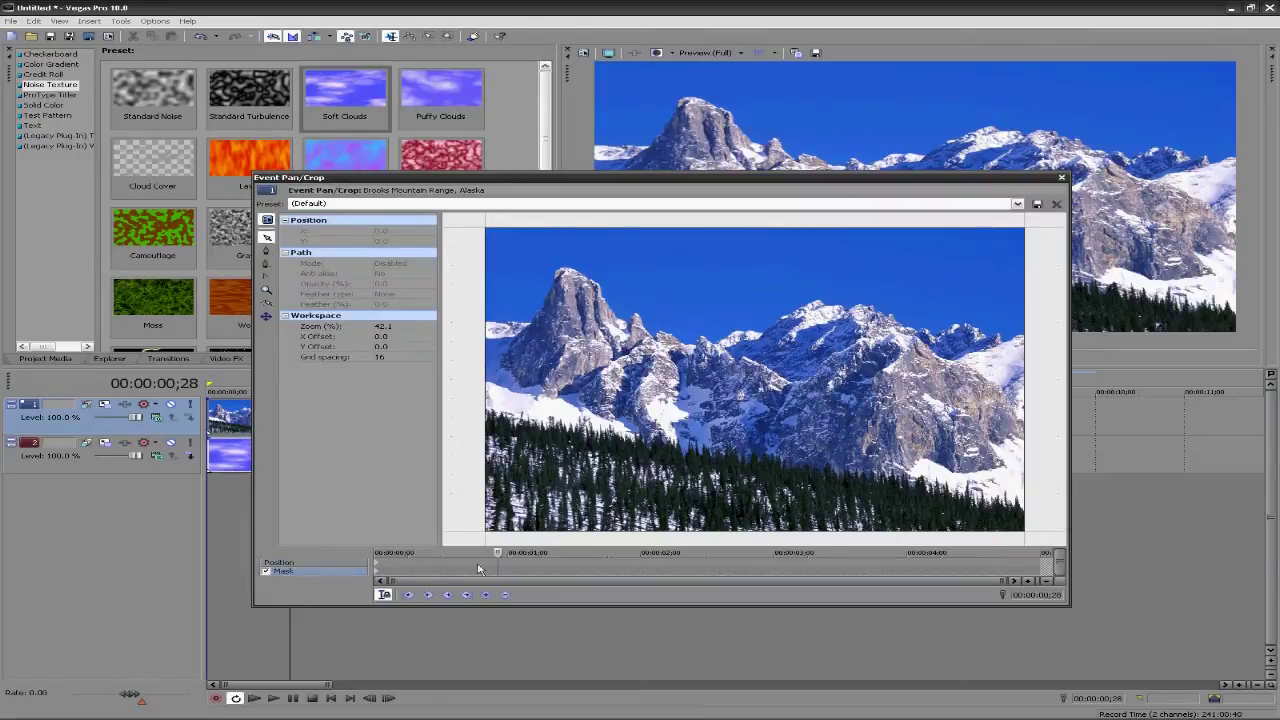
{"action": "left_click_drag", "start_coordinate": [497, 552], "coordinate": [343, 557]}
{"action": "left_click", "coordinate": [266, 253]}
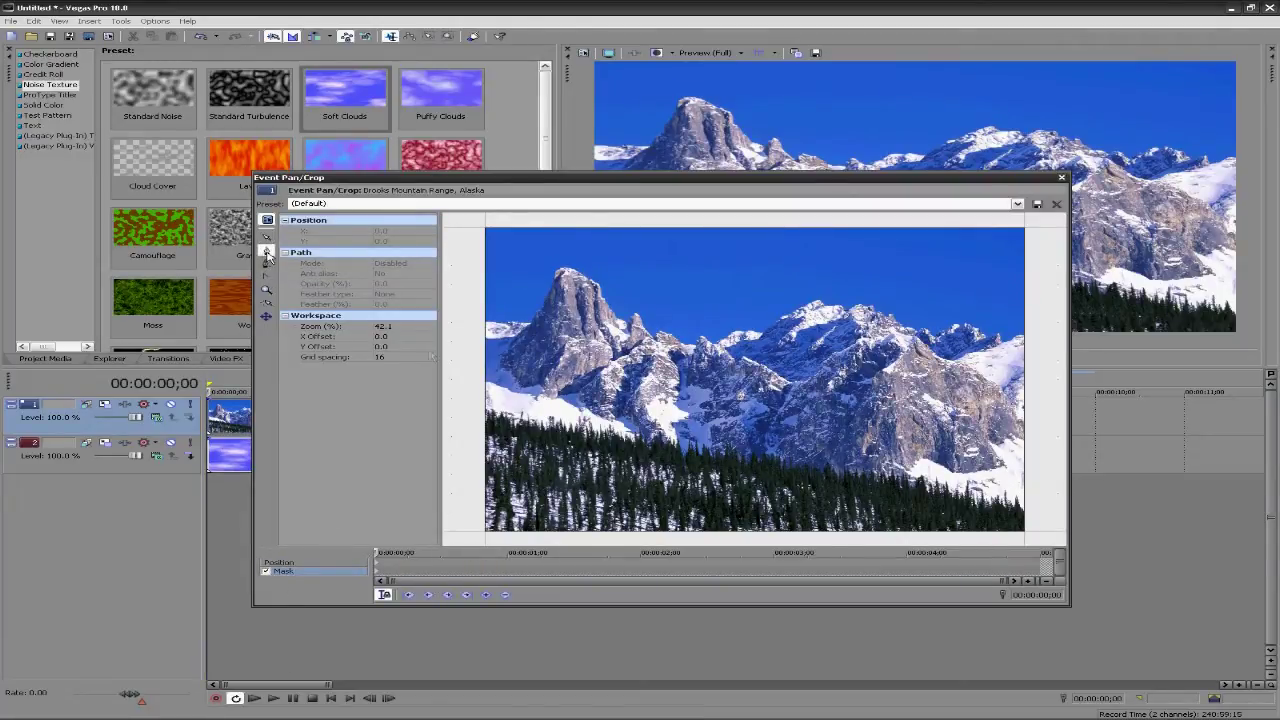
Place mask points from the photo's left edge over the peak and along the ridge.
{"action": "left_click", "coordinate": [485, 323]}
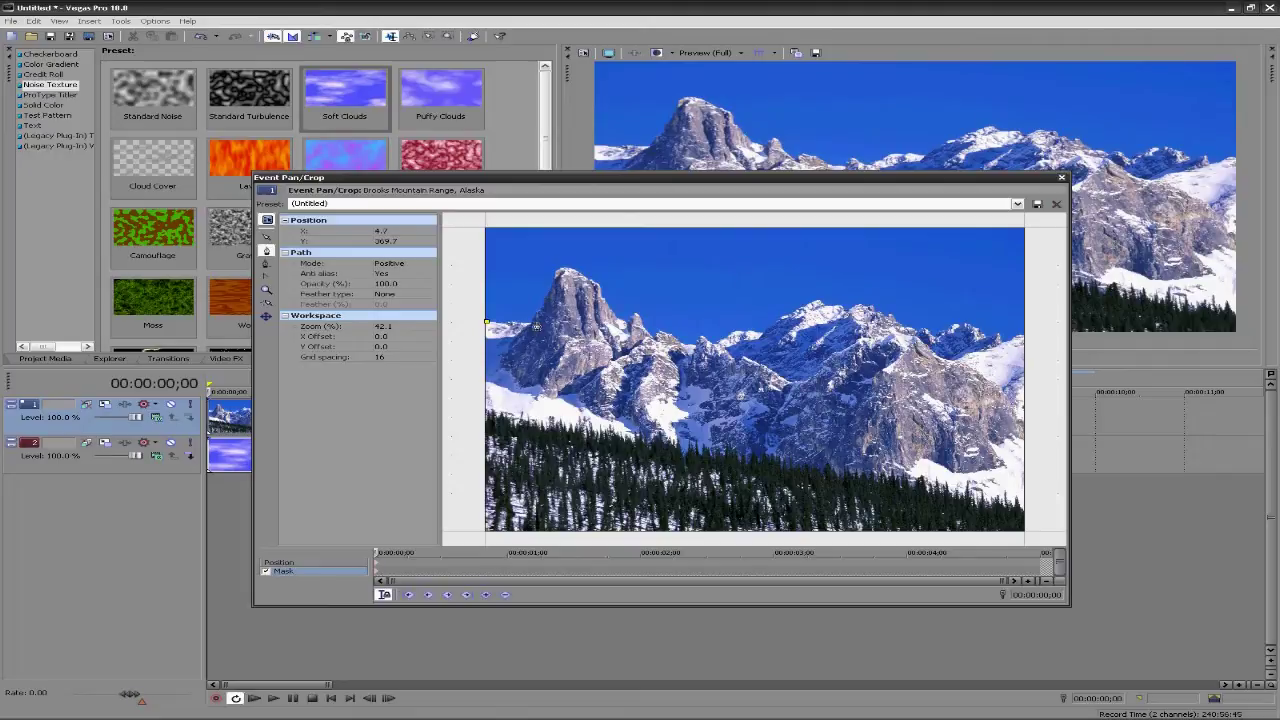
{"action": "left_click", "coordinate": [533, 326]}
{"action": "left_click", "coordinate": [557, 271]}
{"action": "left_click", "coordinate": [567, 270]}
{"action": "left_click", "coordinate": [599, 287]}
{"action": "left_click", "coordinate": [625, 321]}
{"action": "left_click", "coordinate": [658, 333]}
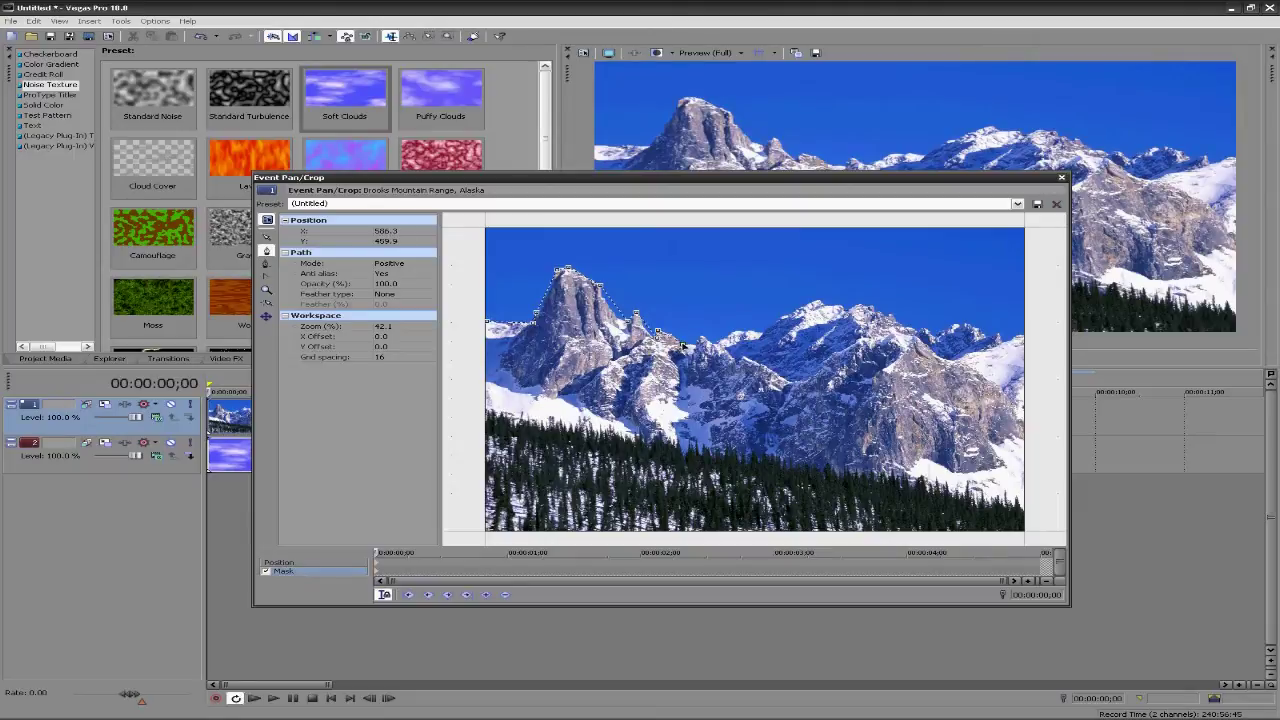
{"action": "left_click", "coordinate": [714, 348]}
{"action": "left_click", "coordinate": [734, 336]}
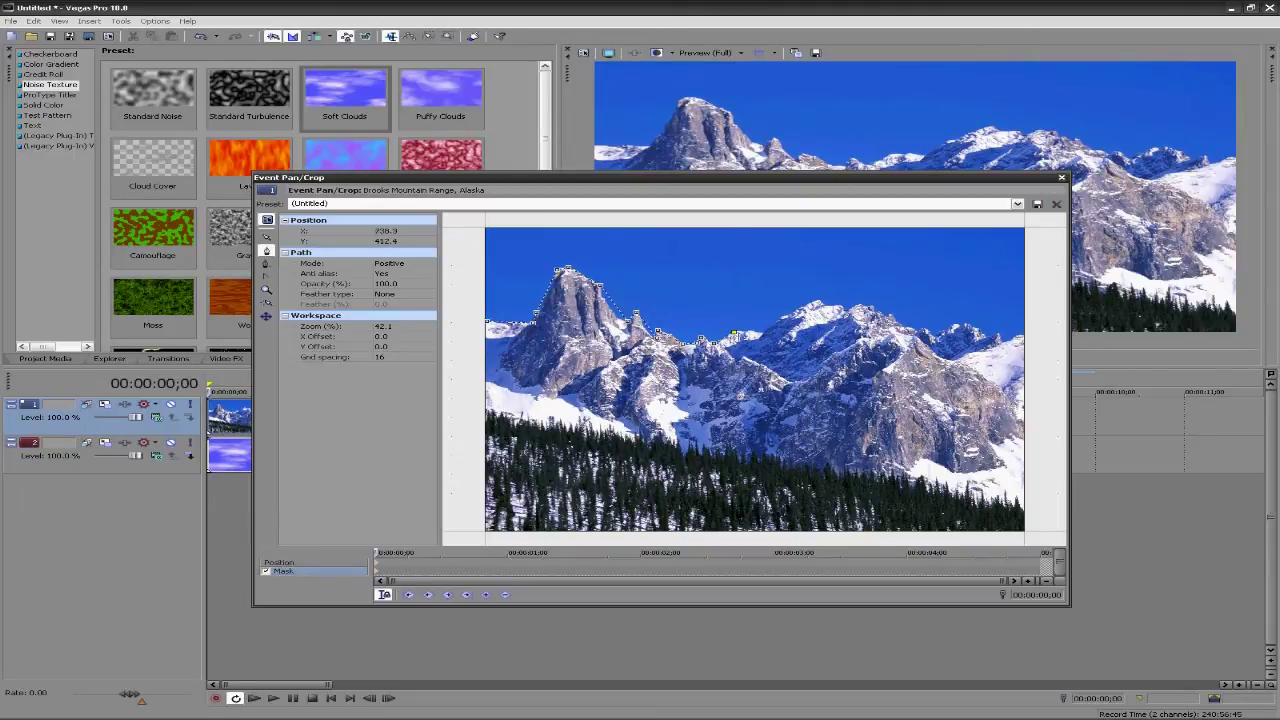
{"action": "left_click", "coordinate": [761, 337]}
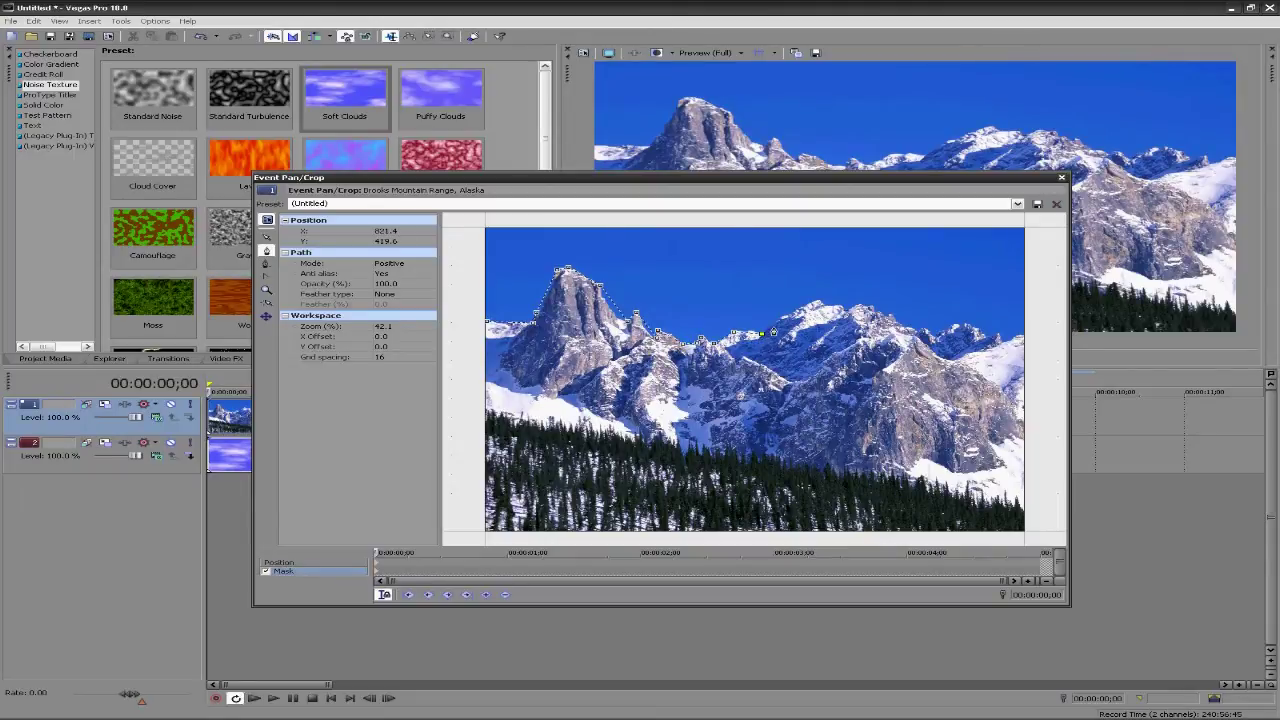
{"action": "left_click", "coordinate": [817, 303]}
Continue mask points along the right ridge, past the right edge, and around the sky above.
{"action": "left_click", "coordinate": [829, 311]}
{"action": "left_click", "coordinate": [859, 305]}
{"action": "left_click", "coordinate": [883, 317]}
{"action": "left_click", "coordinate": [921, 330]}
{"action": "left_click", "coordinate": [953, 325]}
{"action": "left_click", "coordinate": [997, 337]}
{"action": "left_click", "coordinate": [1019, 339]}
{"action": "scroll", "coordinate": [1021, 344], "scroll_direction": "down", "scroll_amount": 1}
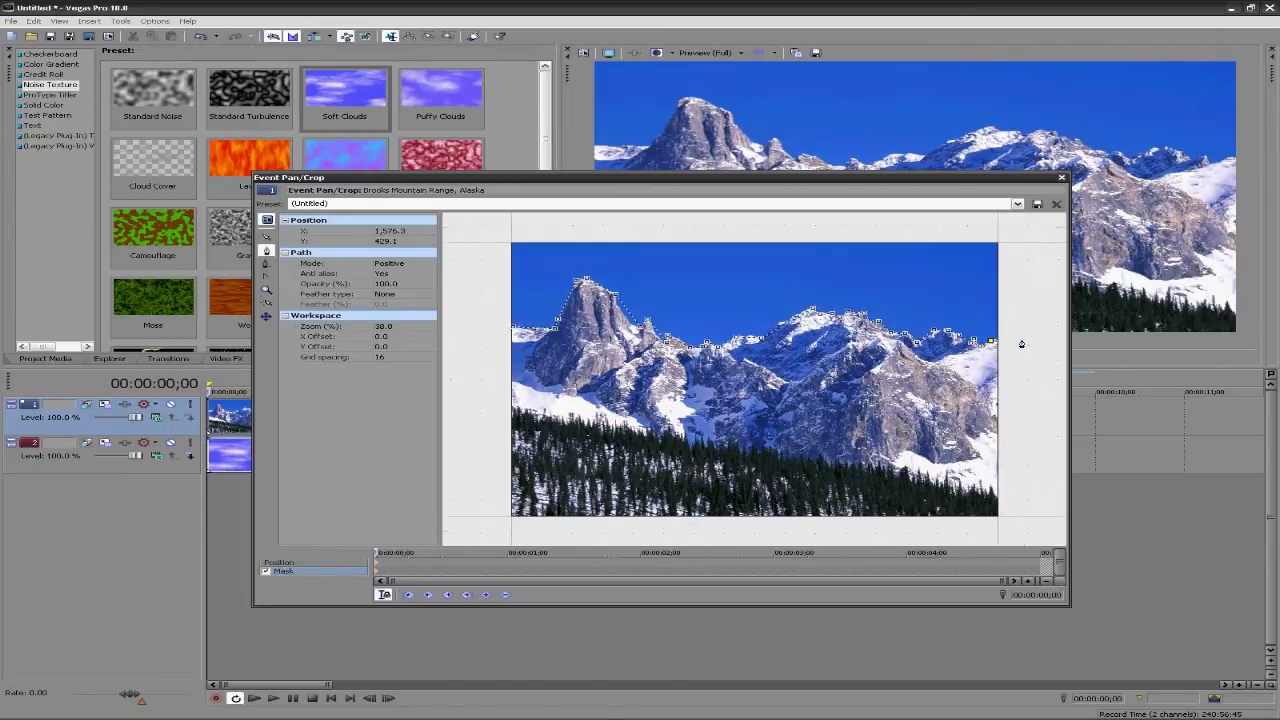
{"action": "left_click", "coordinate": [1029, 329]}
{"action": "left_click", "coordinate": [1043, 239]}
{"action": "left_click", "coordinate": [978, 223]}
{"action": "left_click", "coordinate": [483, 232]}
{"action": "left_click", "coordinate": [463, 347]}
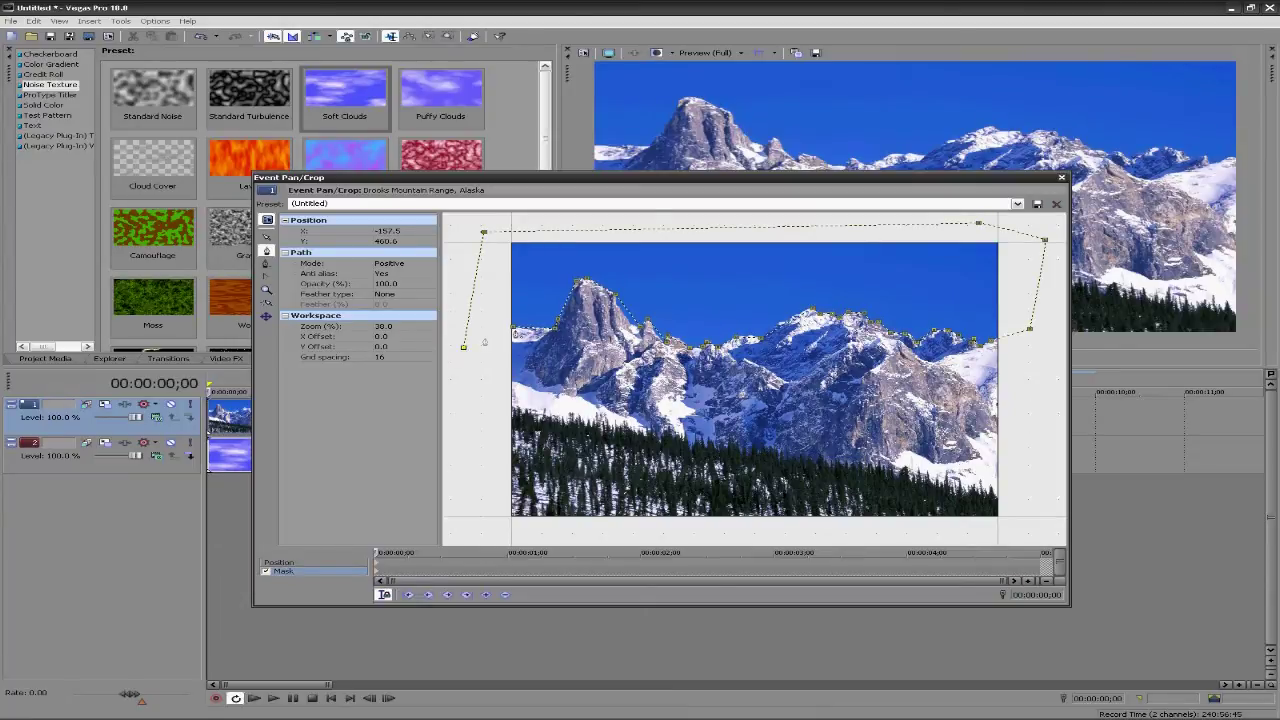
Close the mask path around the sky and set the mask mode to Negative.
{"action": "left_click", "coordinate": [512, 328]}
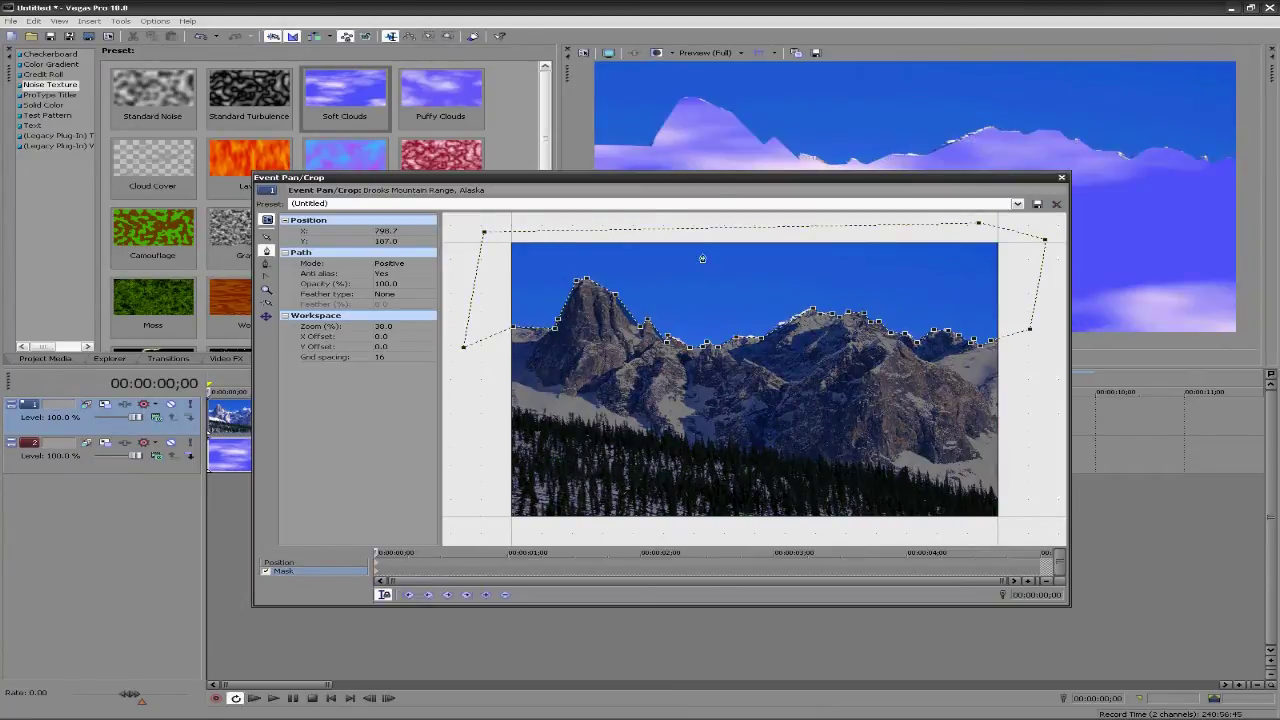
{"action": "left_click_drag", "start_coordinate": [731, 177], "coordinate": [759, 232]}
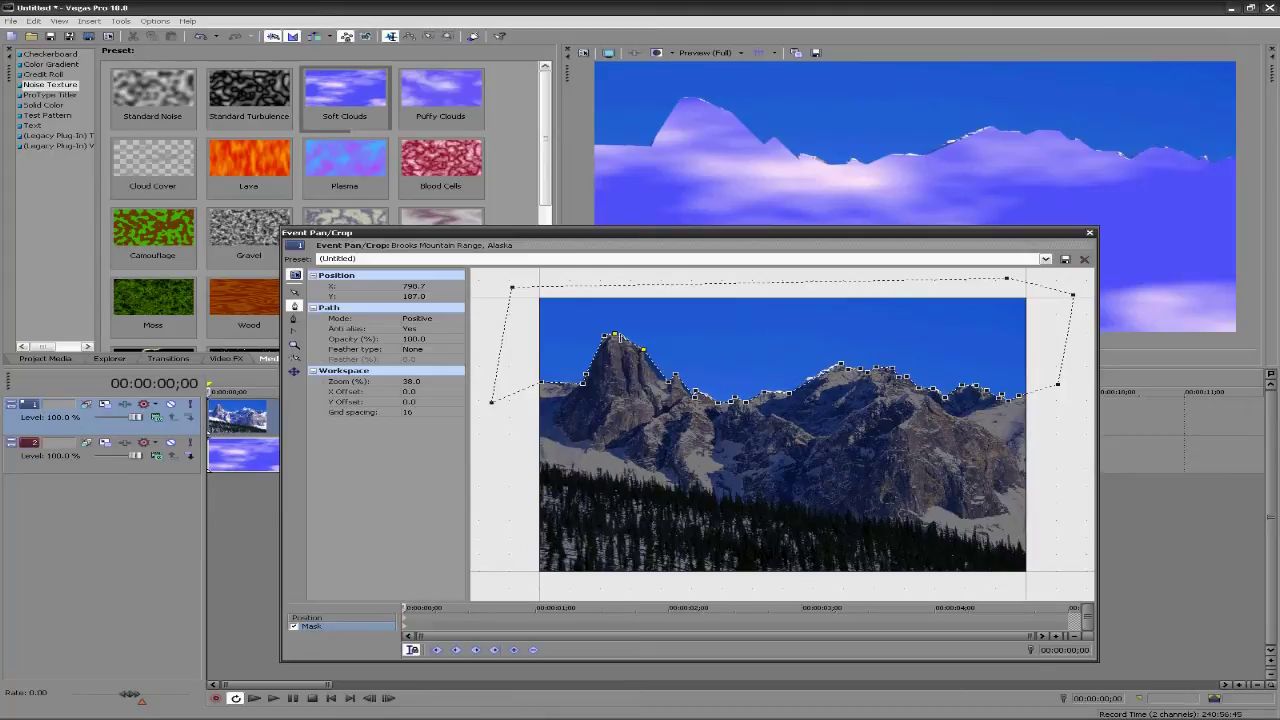
{"action": "left_click", "coordinate": [432, 320]}
{"action": "left_click", "coordinate": [436, 335]}
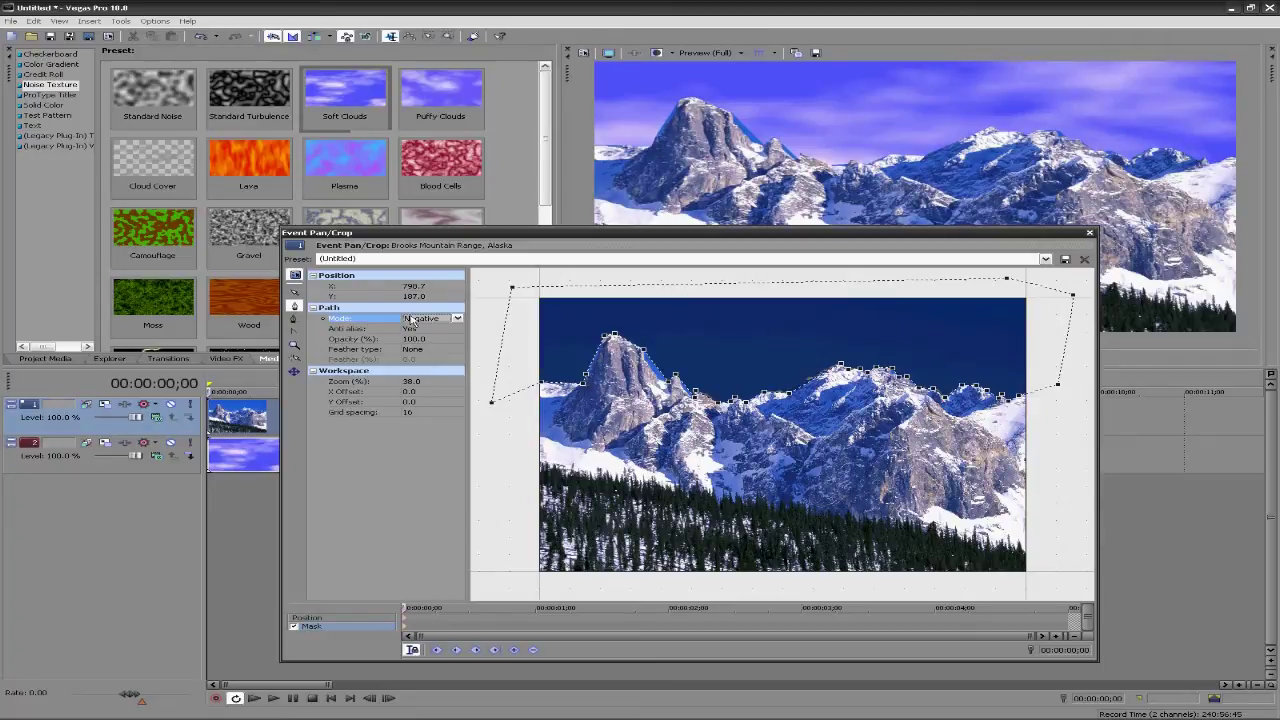
Set the mask feather type to Both with a feather amount of 0.0.
{"action": "left_click", "coordinate": [418, 351]}
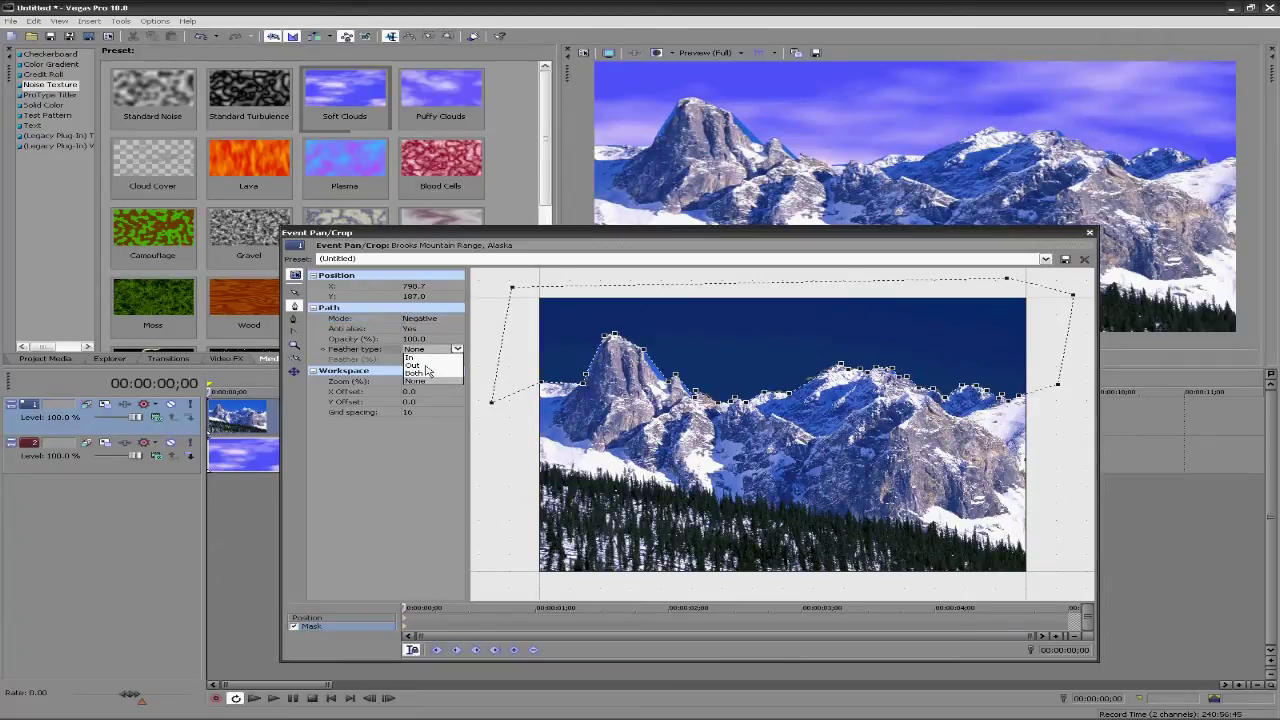
{"action": "left_click", "coordinate": [418, 373]}
{"action": "left_click", "coordinate": [423, 359]}
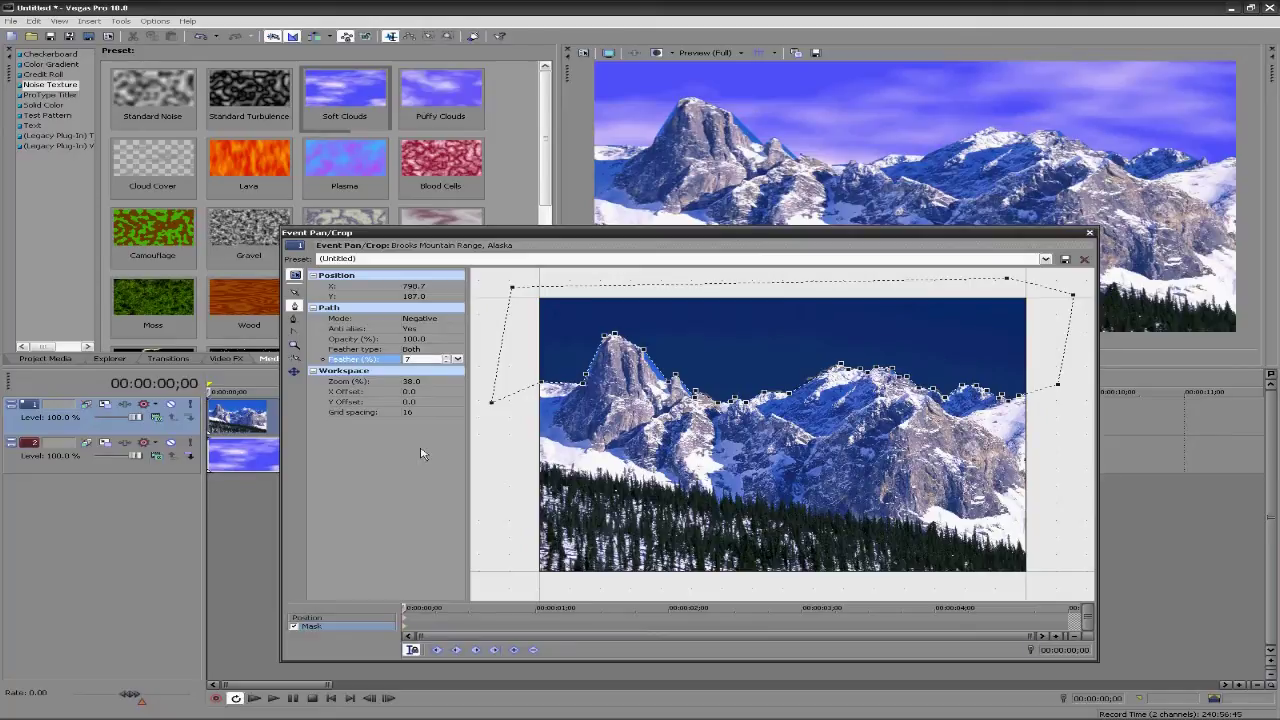
{"action": "key", "text": "Return"}
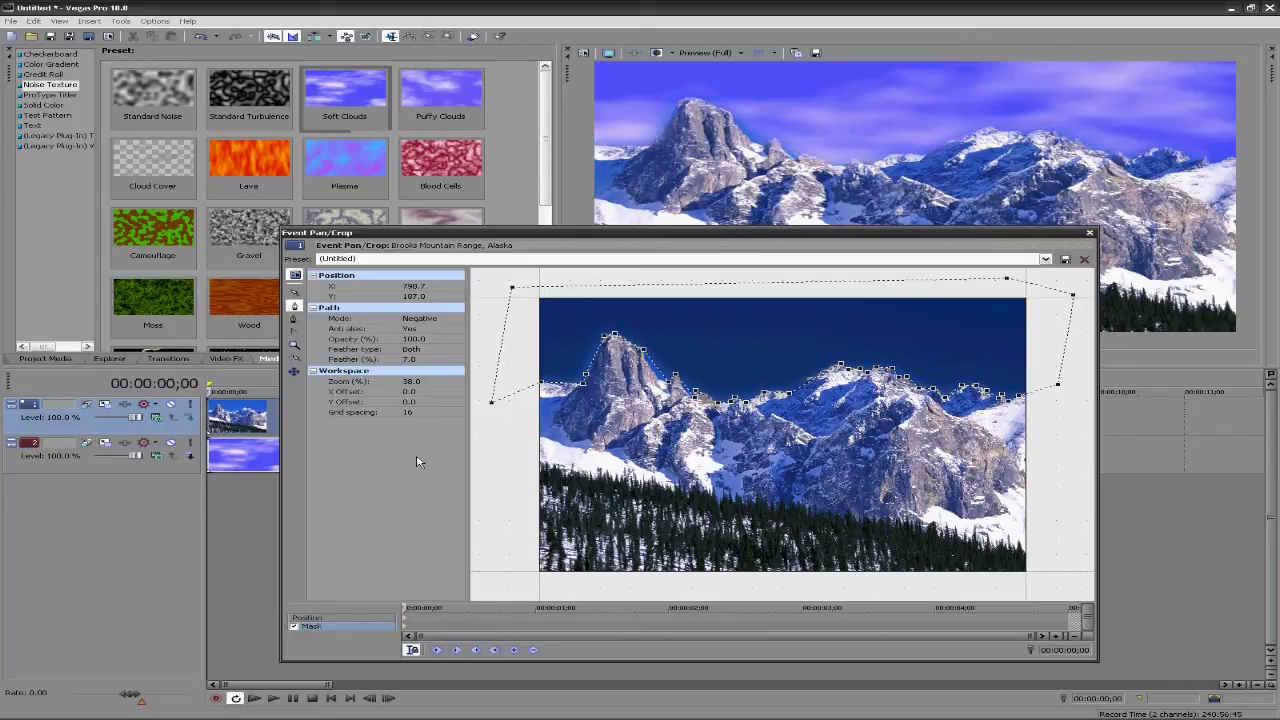
{"action": "left_click", "coordinate": [424, 359]}
{"action": "type", "text": "0"}
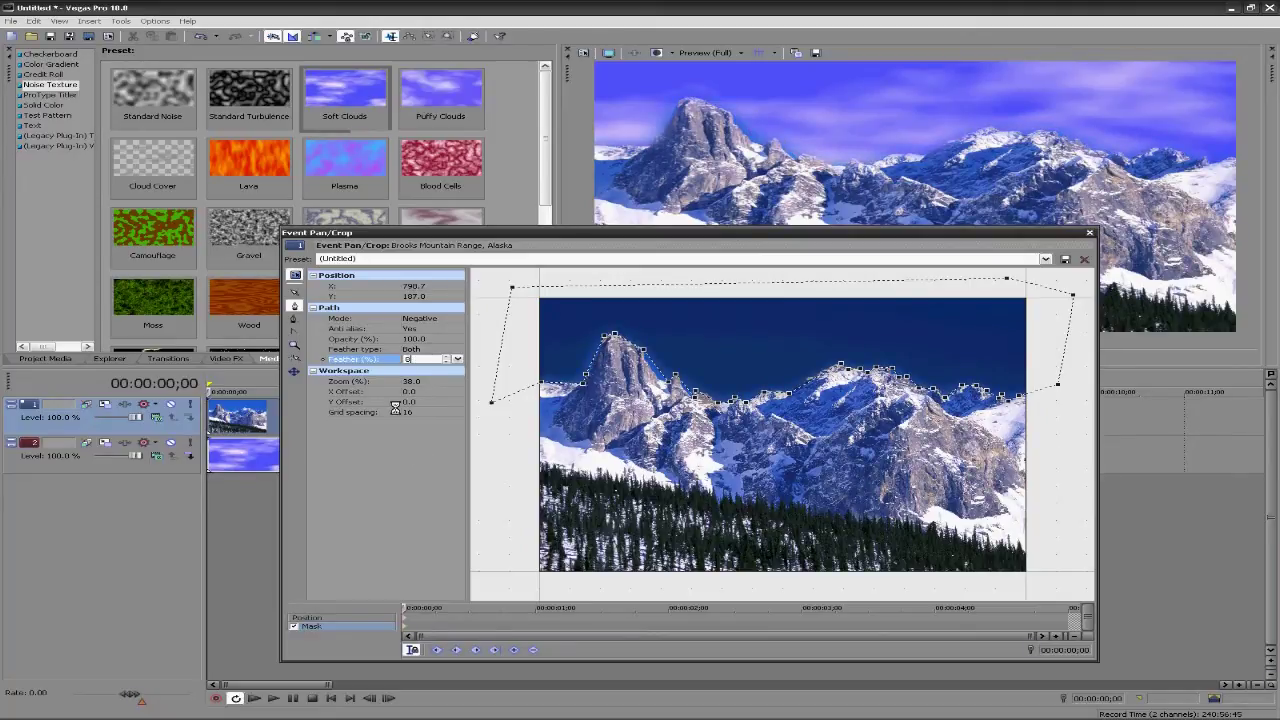
{"action": "left_click", "coordinate": [390, 437]}
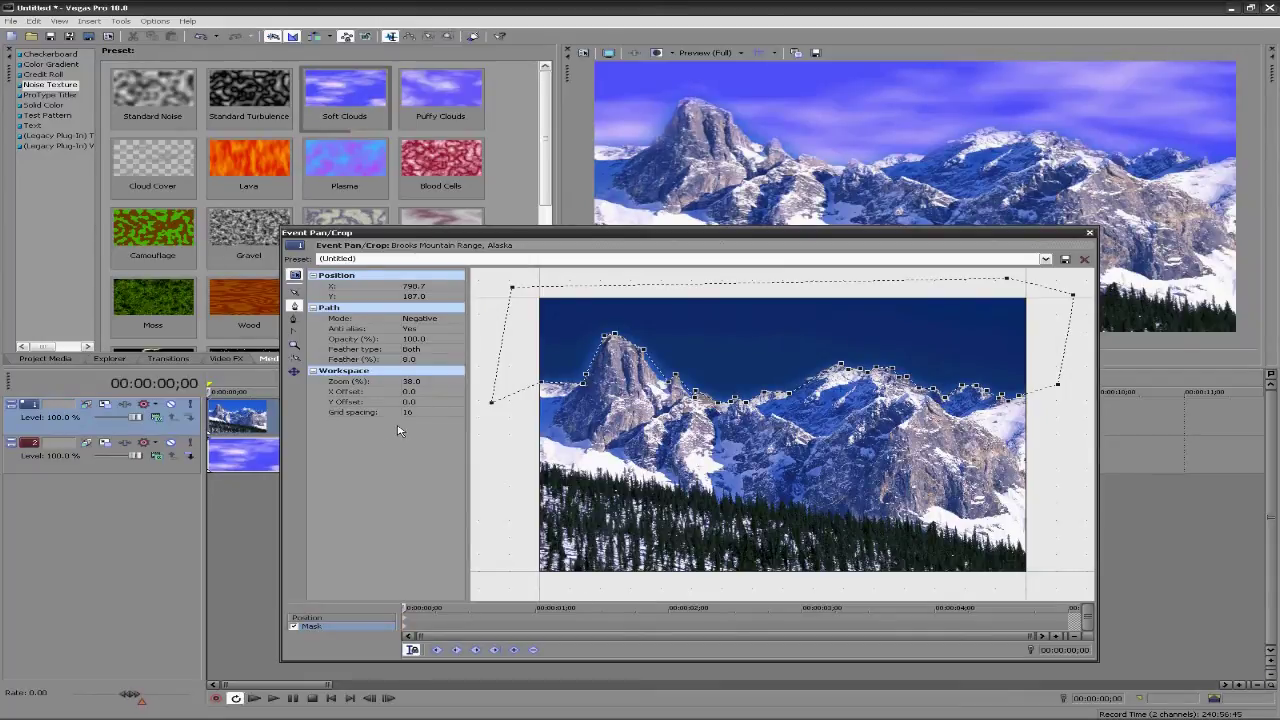
{"action": "left_click", "coordinate": [295, 291]}
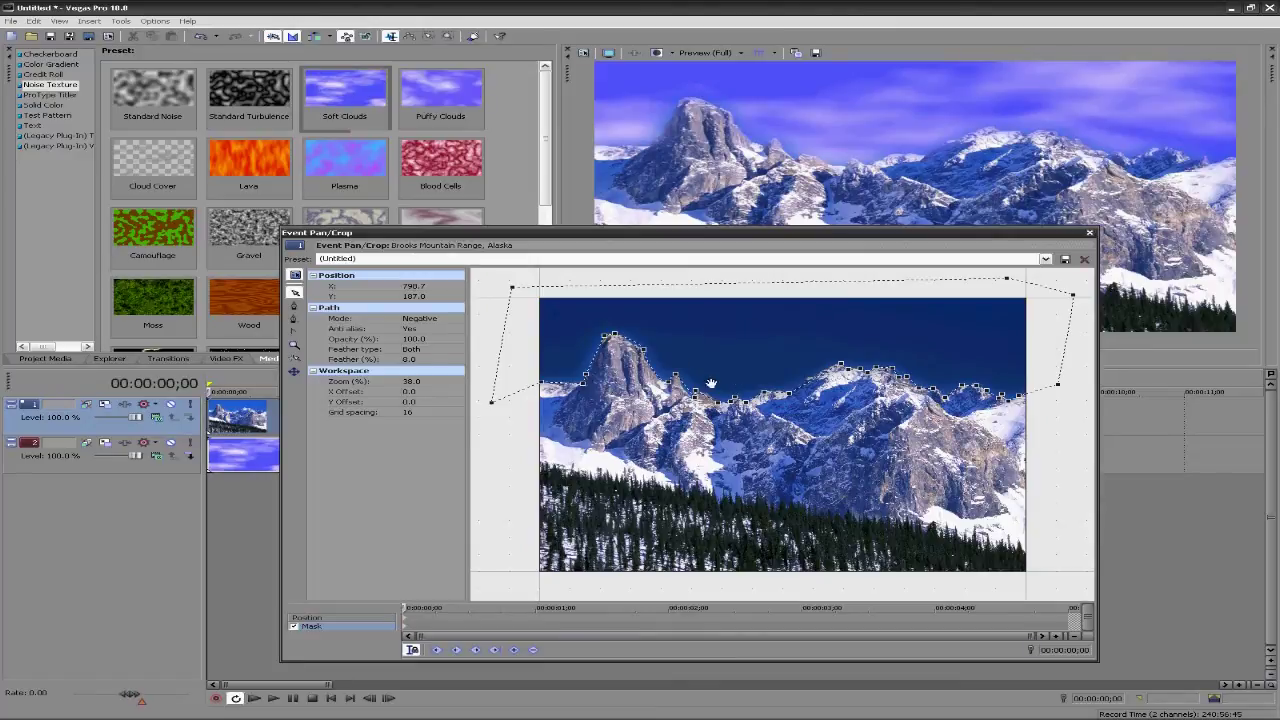
Close Event Pan/Crop, preview the composite from the start, and reopen the last clouds clip's settings.
{"action": "left_click", "coordinate": [1090, 233]}
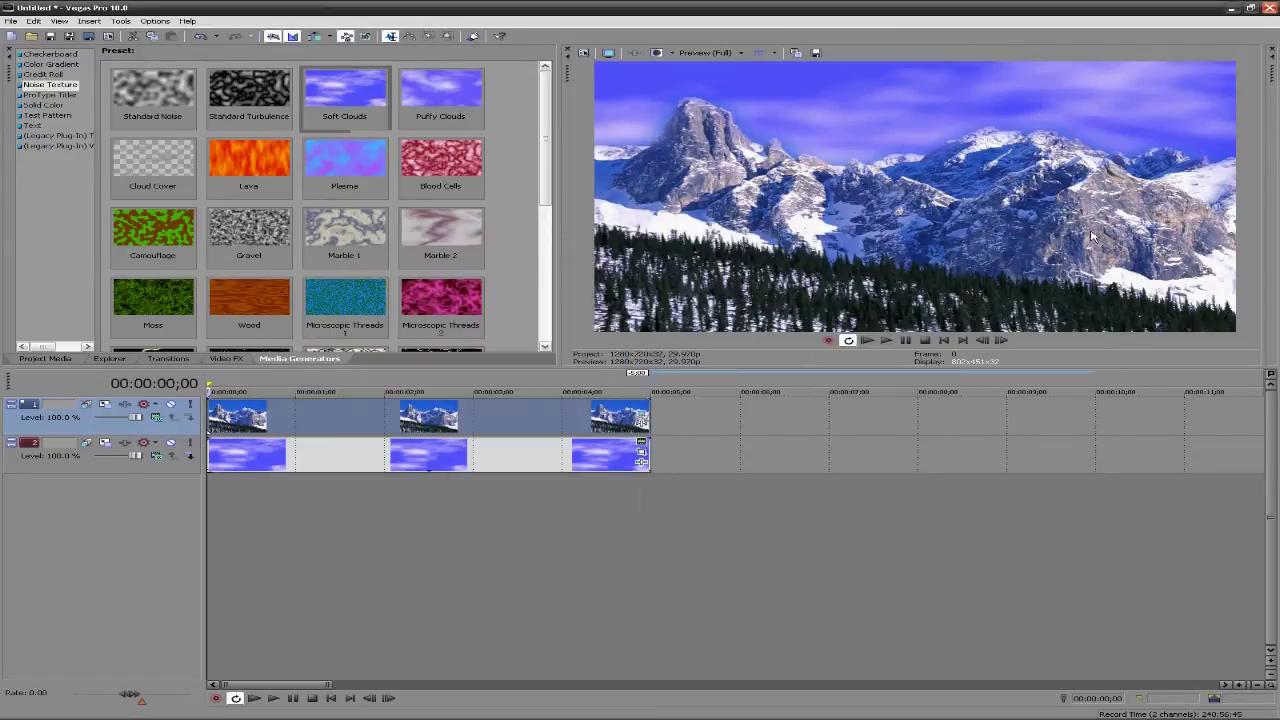
{"action": "left_click", "coordinate": [256, 700]}
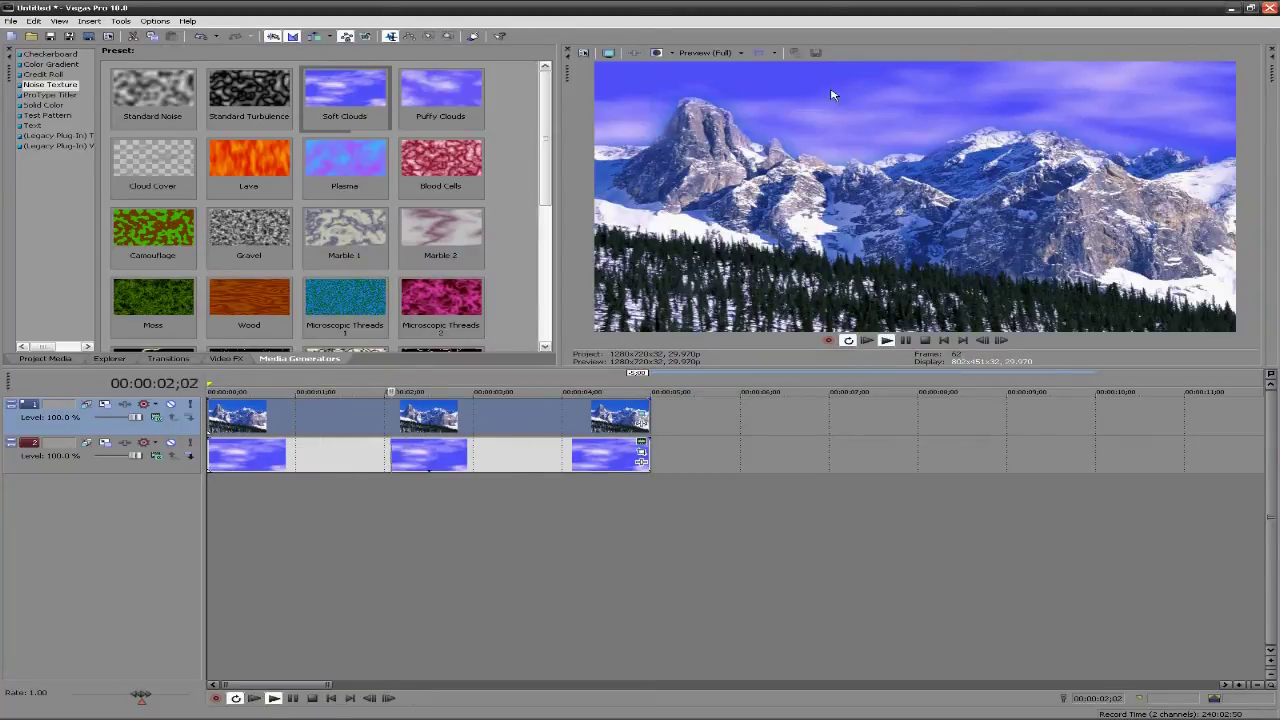
{"action": "left_click", "coordinate": [293, 697]}
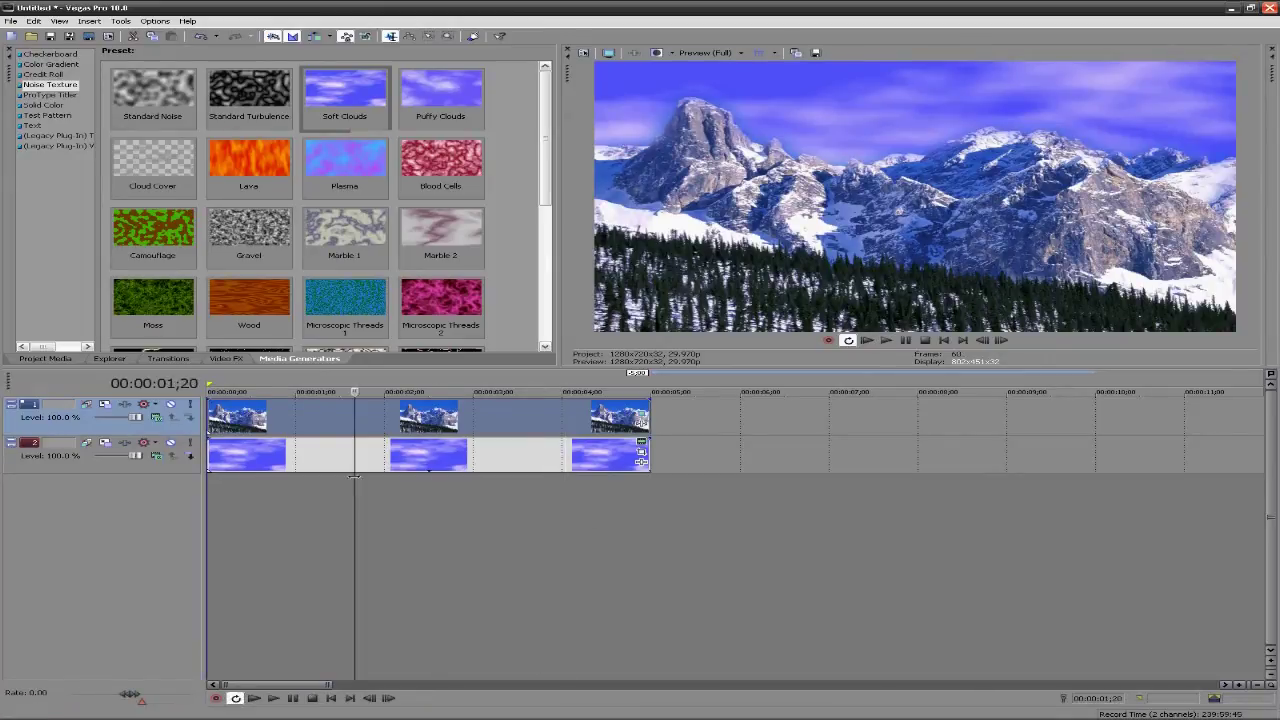
{"action": "key", "text": "Home"}
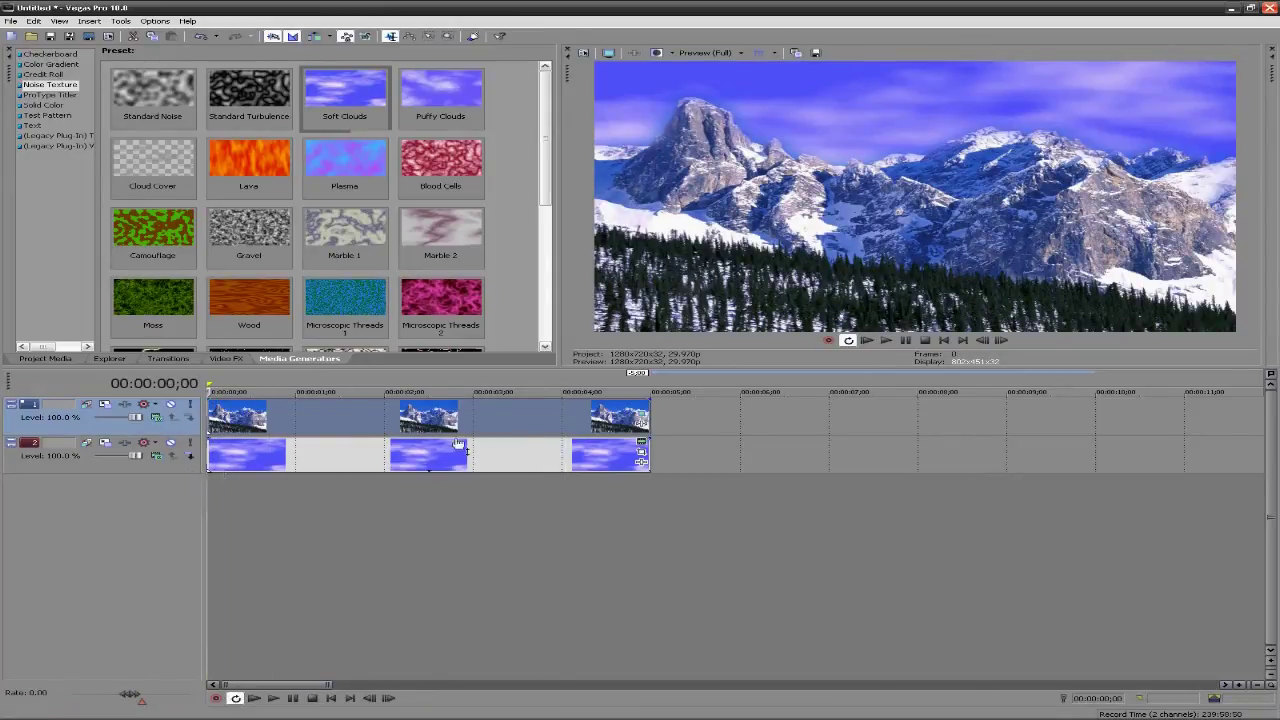
{"action": "left_click", "coordinate": [641, 448]}
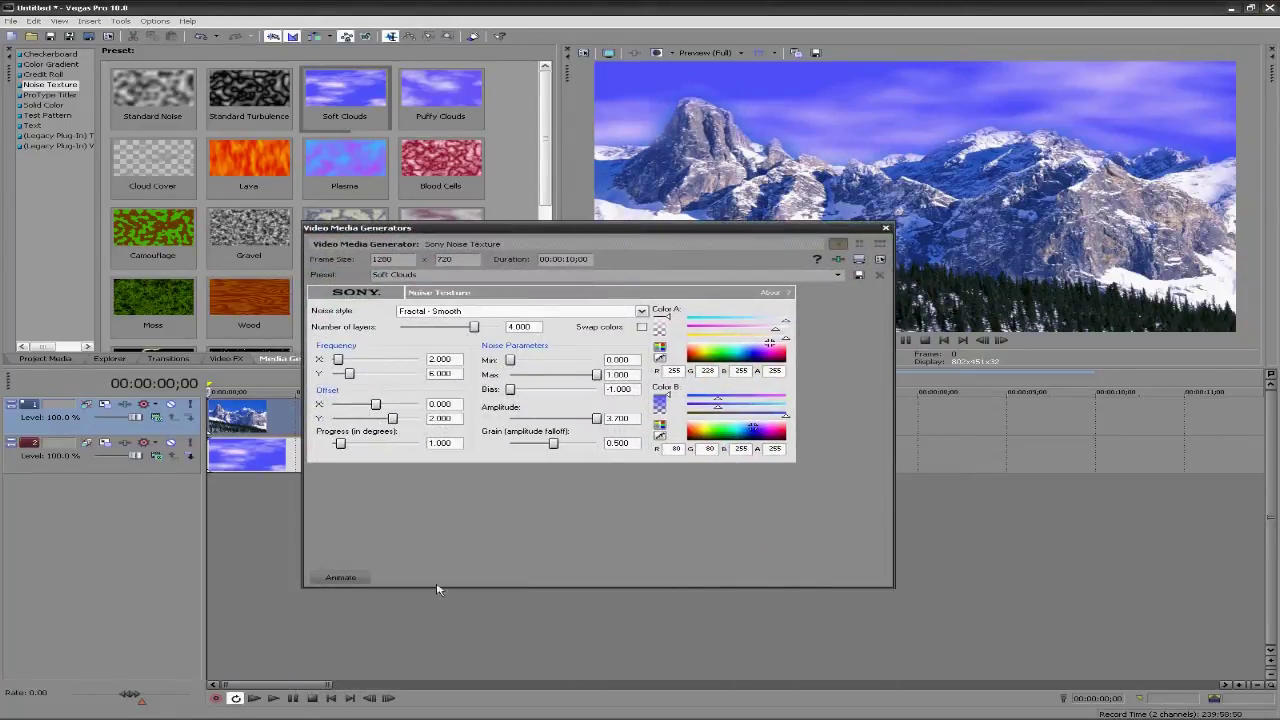
Add a Soft Clouds keyframe at 00:00:06;02 with Progress 10.000, then close the dialog.
{"action": "left_click", "coordinate": [345, 578]}
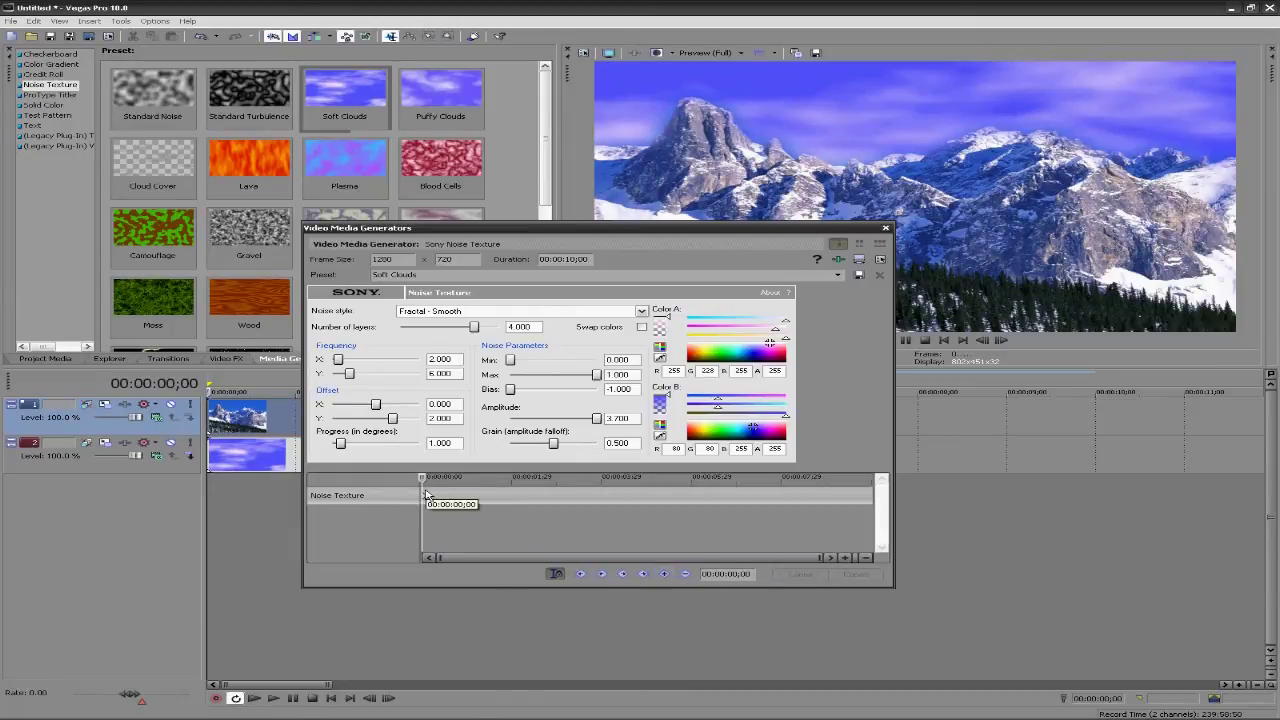
{"action": "left_click_drag", "start_coordinate": [421, 480], "coordinate": [495, 482]}
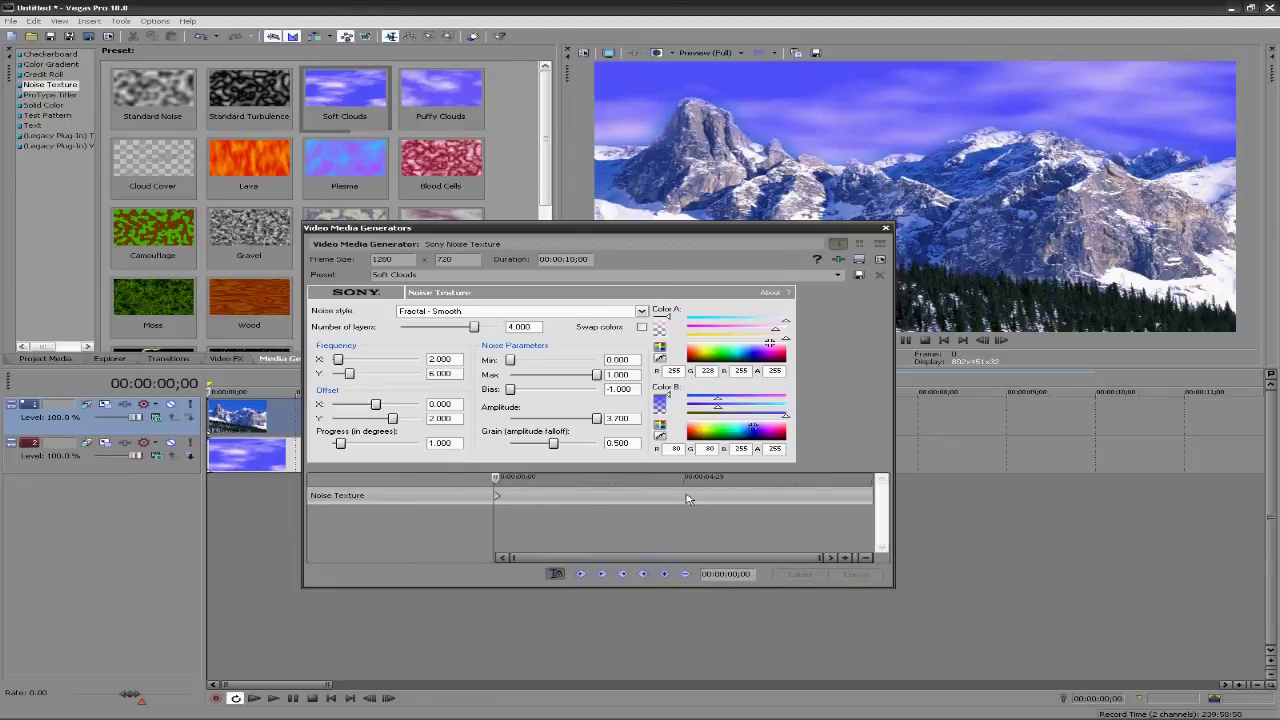
{"action": "left_click_drag", "start_coordinate": [686, 498], "coordinate": [724, 488]}
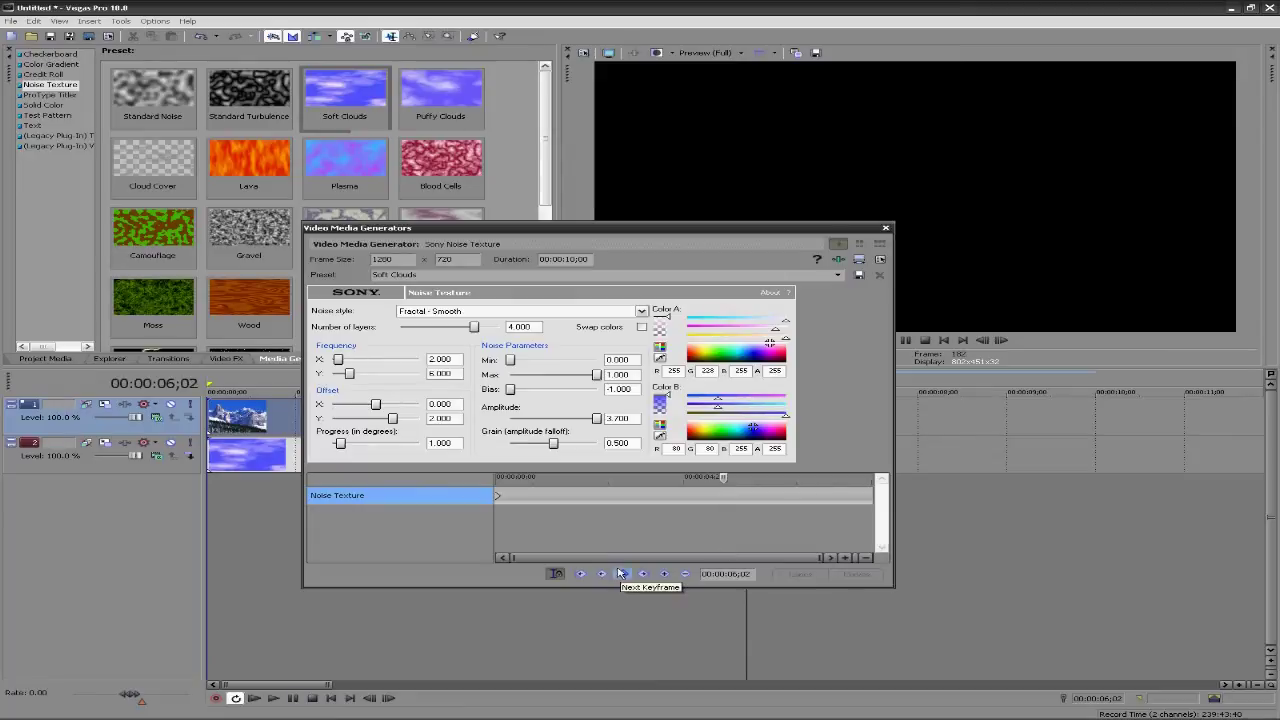
{"action": "left_click", "coordinate": [664, 573]}
{"action": "left_click_drag", "start_coordinate": [342, 446], "coordinate": [437, 455]}
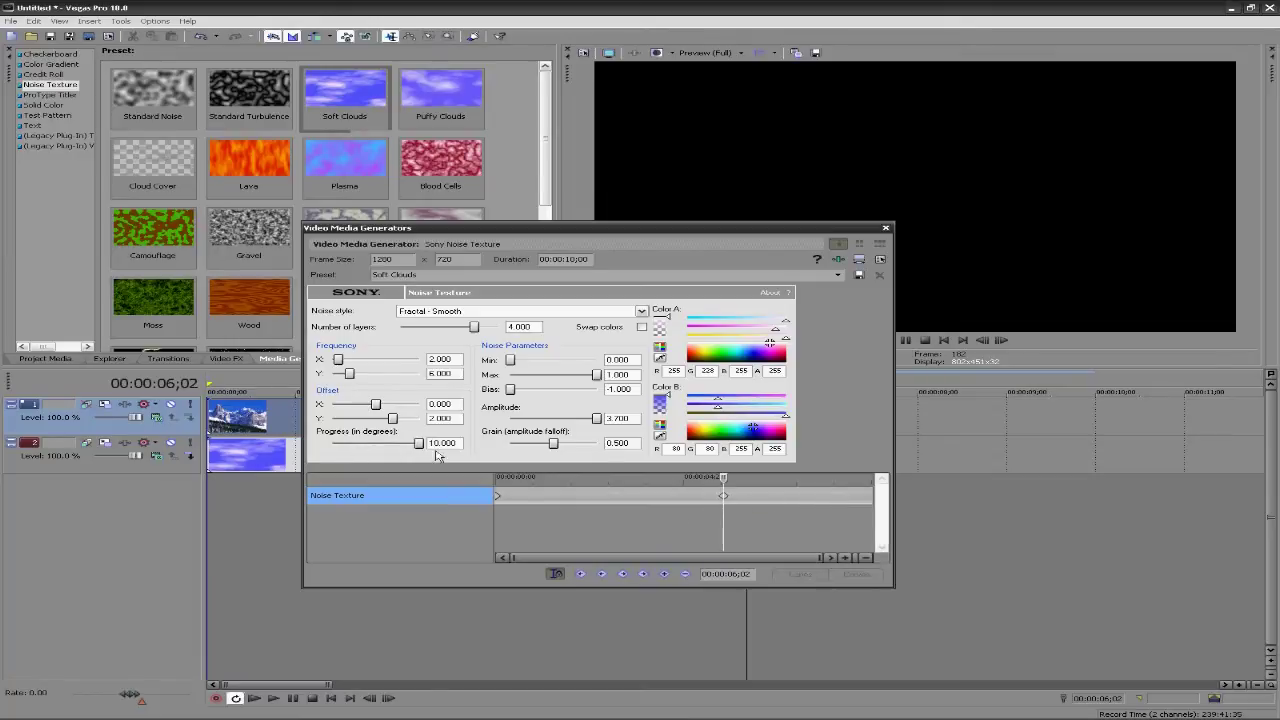
{"action": "left_click", "coordinate": [885, 230]}
{"action": "left_click", "coordinate": [477, 422]}
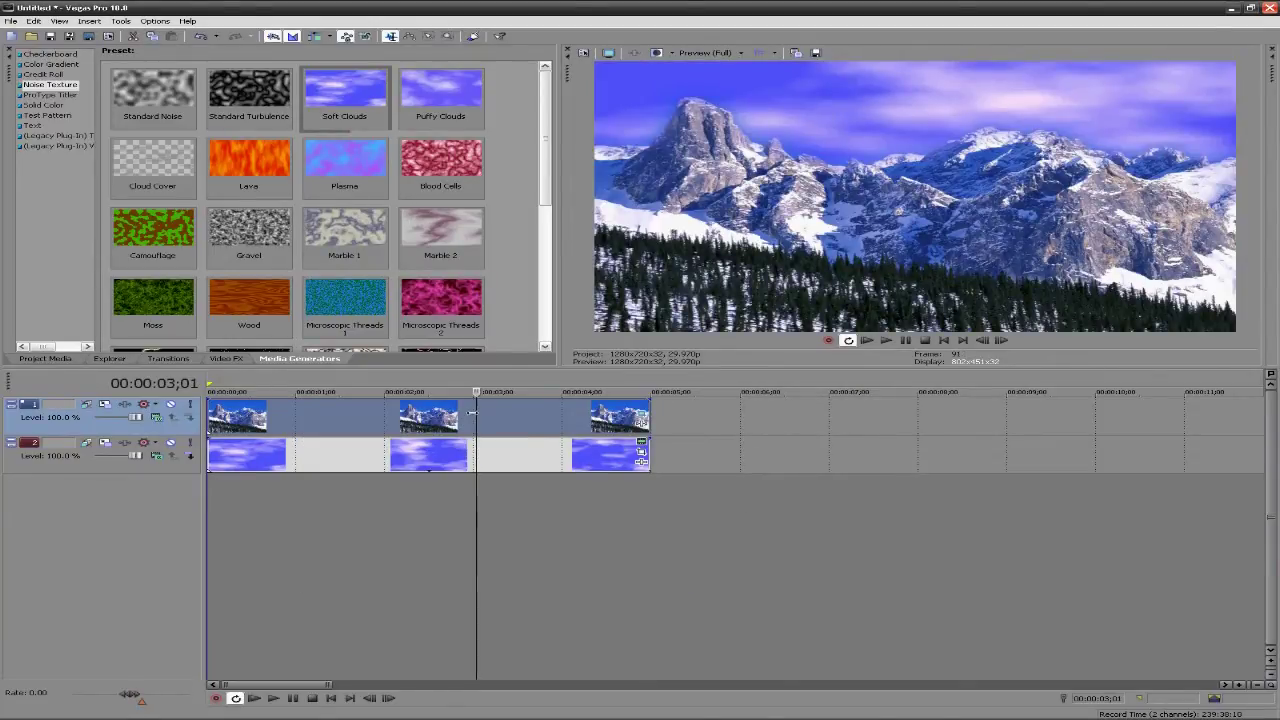
Play the project from the start, then reopen the Soft Clouds settings at 00:00:03;03.
{"action": "left_click", "coordinate": [423, 420]}
{"action": "left_click", "coordinate": [351, 422]}
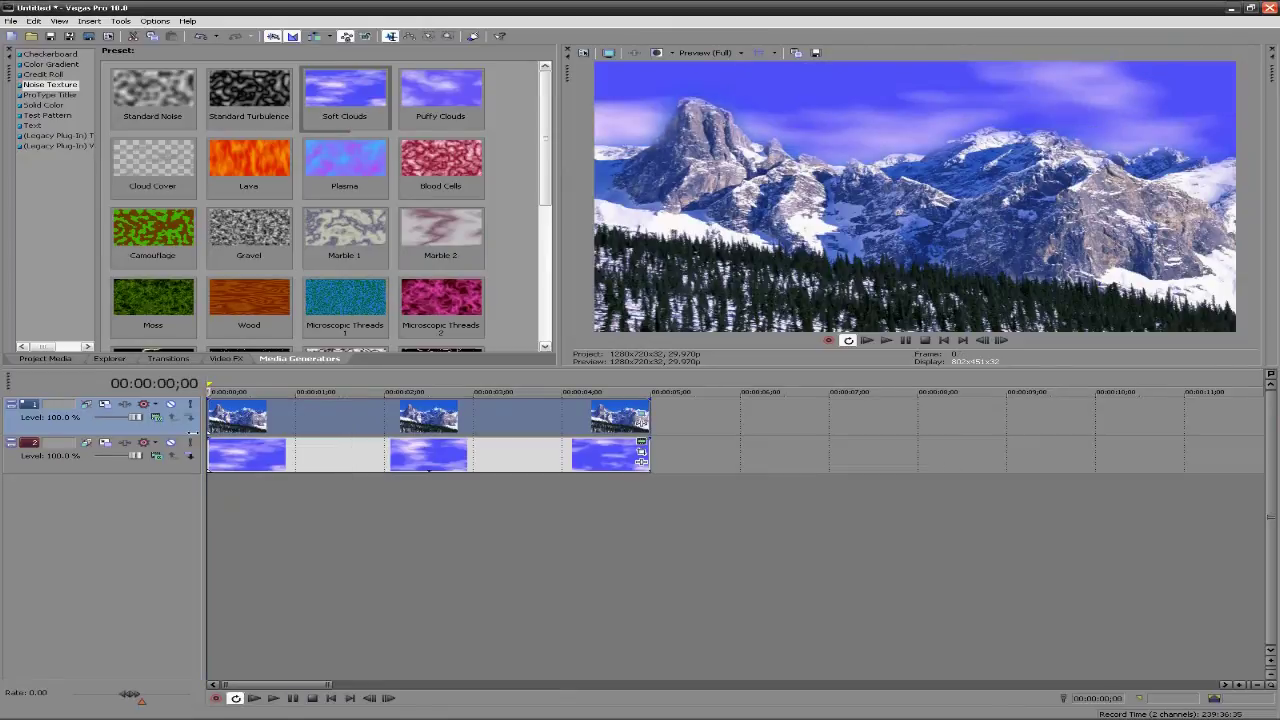
{"action": "left_click", "coordinate": [262, 701]}
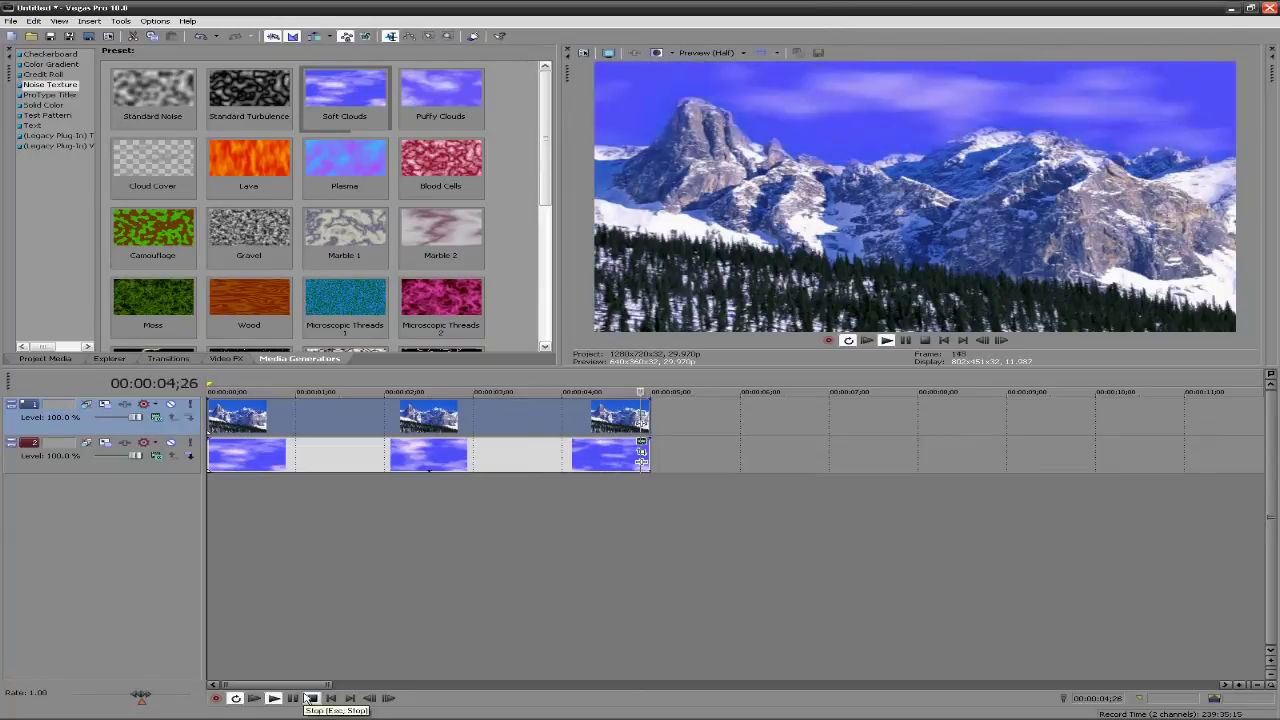
{"action": "left_click", "coordinate": [483, 420]}
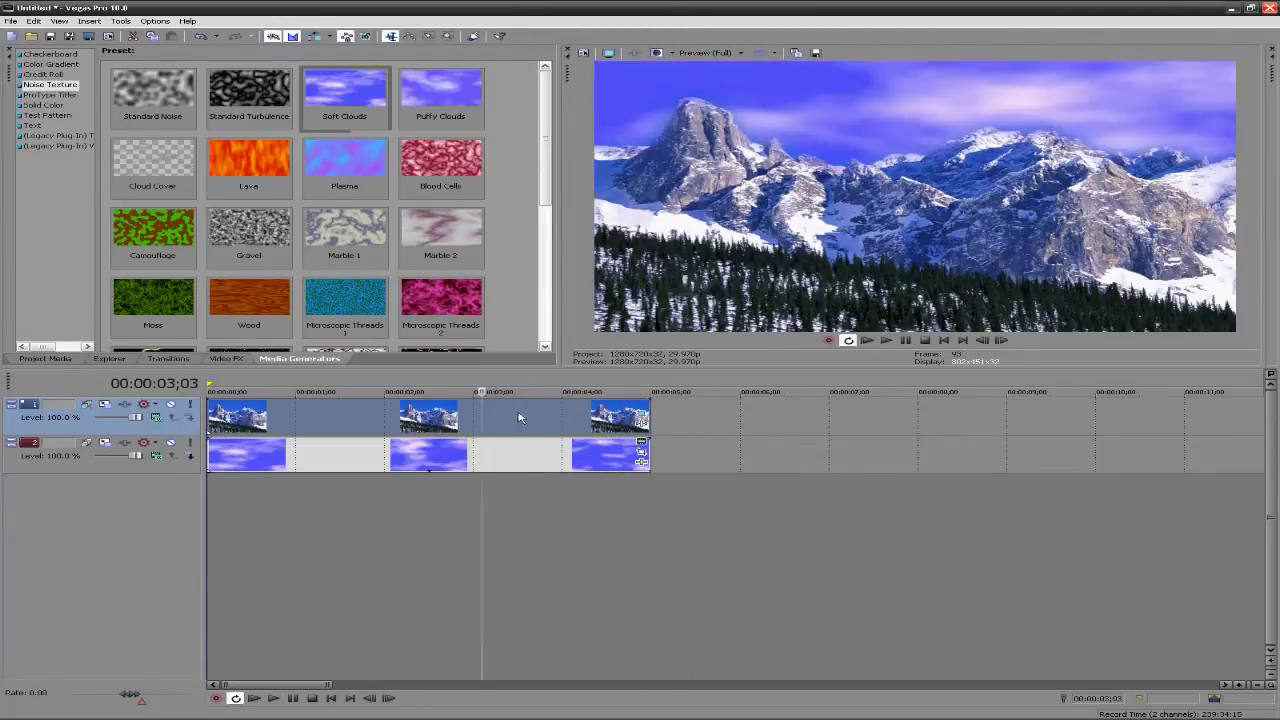
{"action": "left_click", "coordinate": [641, 446]}
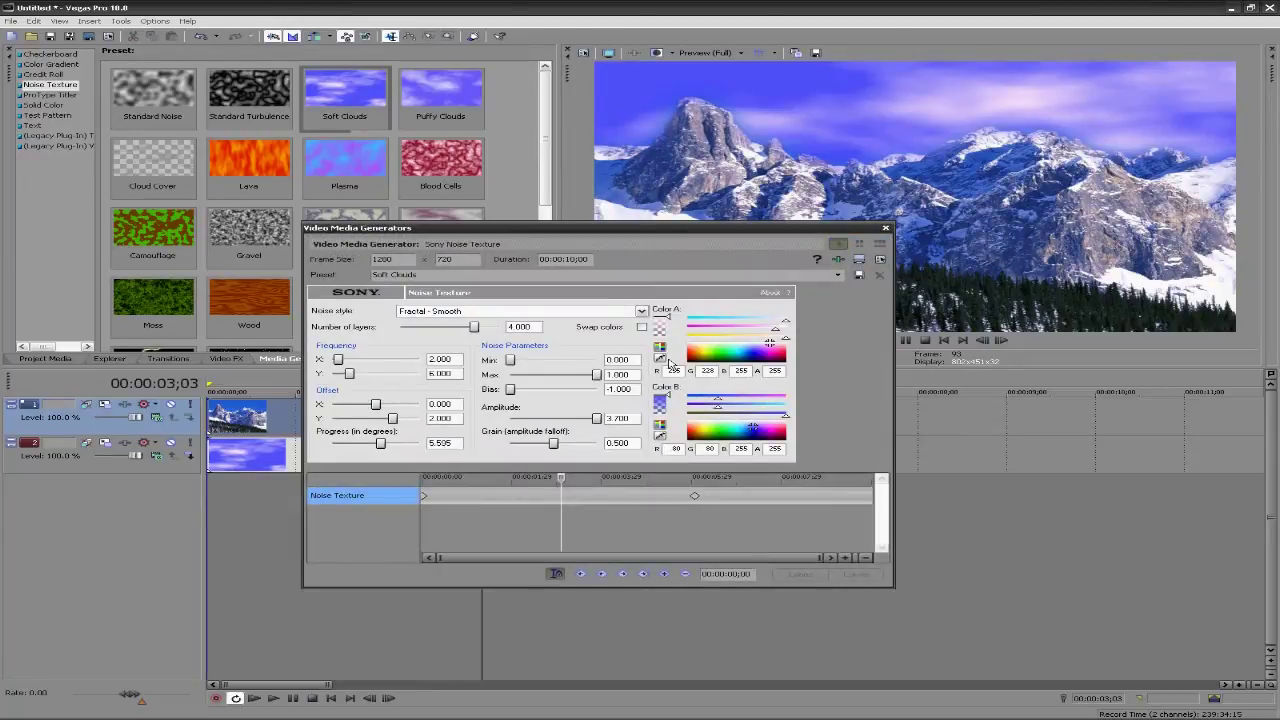
Set Color A to the photo's sky blue and the noise style to Fractal - Turbulent.
{"action": "left_click", "coordinate": [660, 356]}
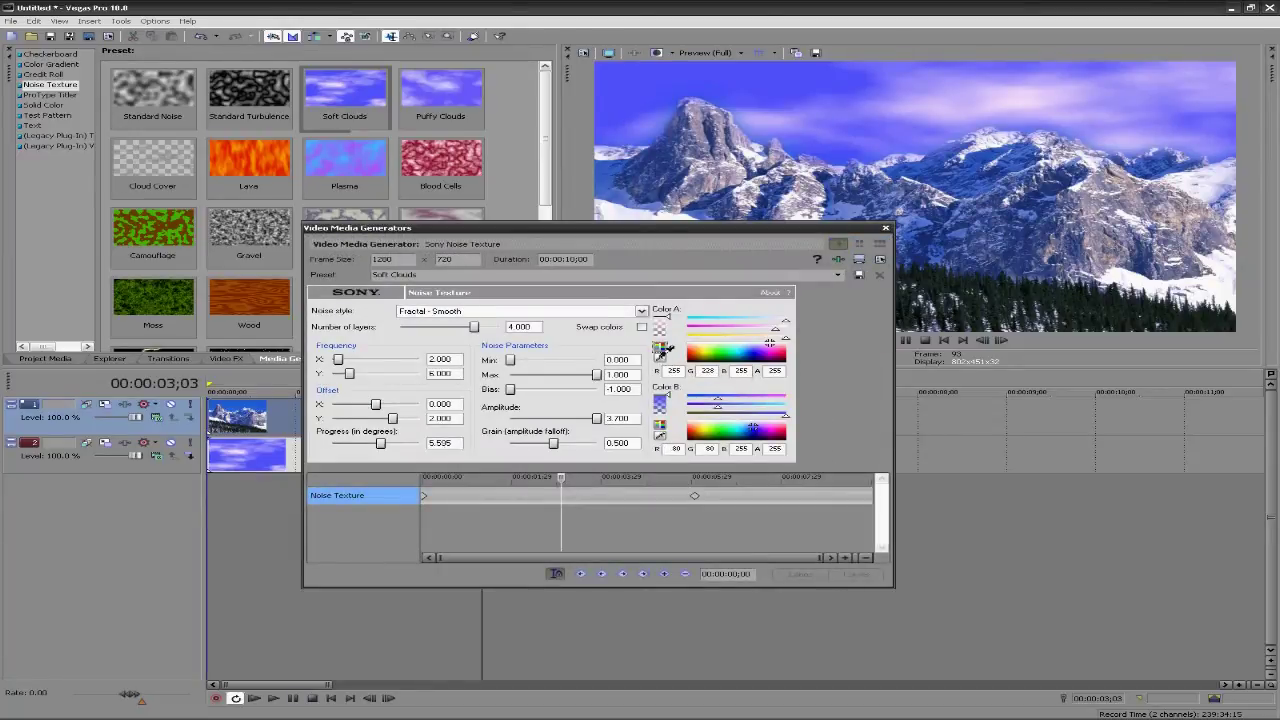
{"action": "left_click", "coordinate": [656, 135]}
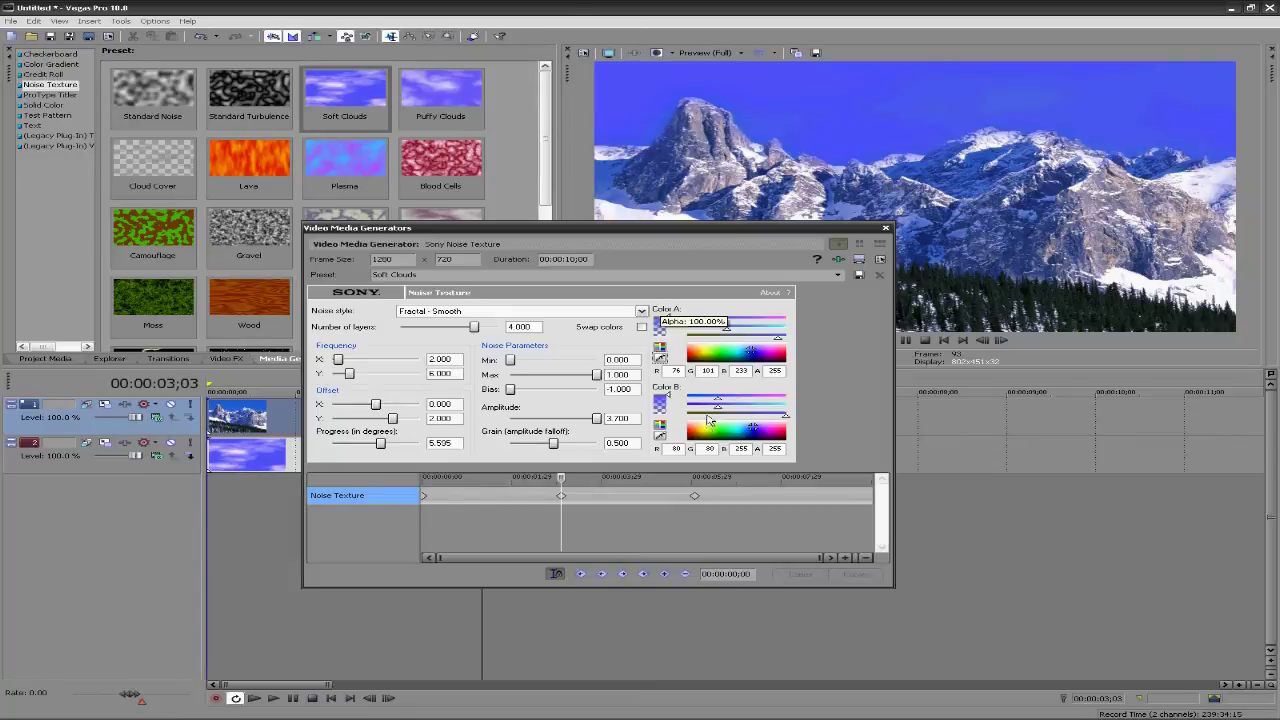
{"action": "left_click", "coordinate": [562, 496]}
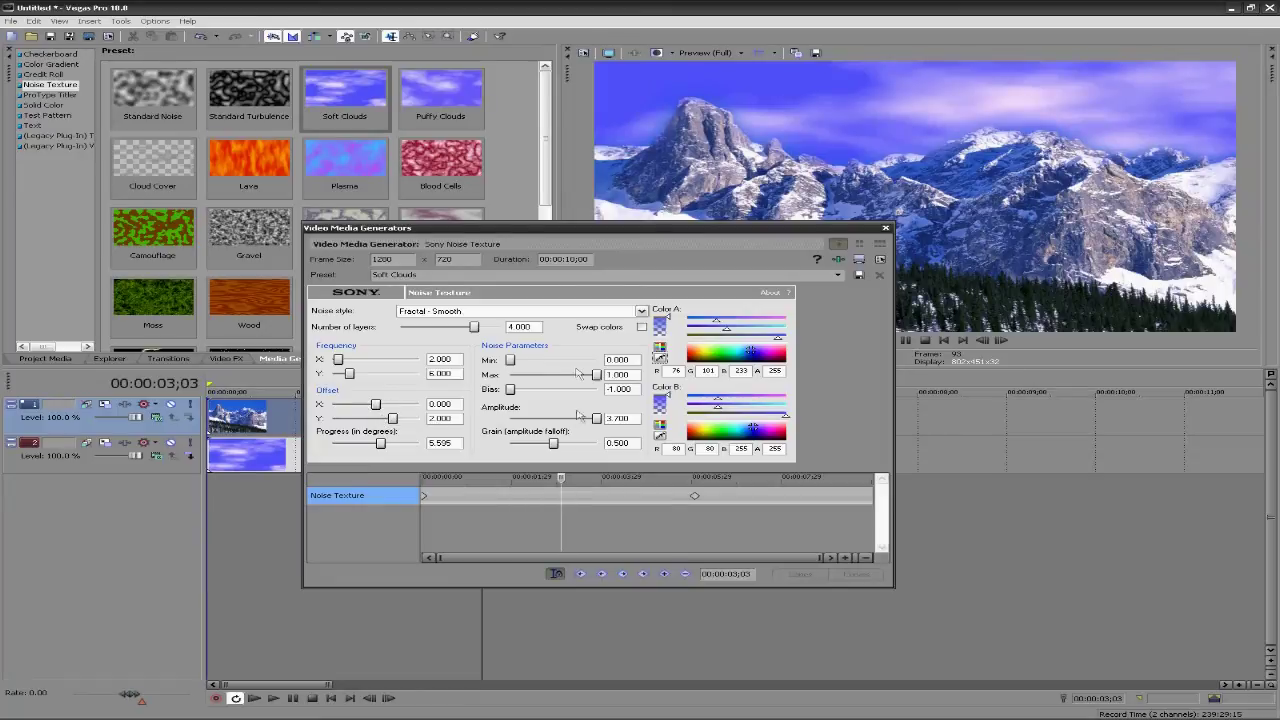
{"action": "left_click", "coordinate": [487, 313]}
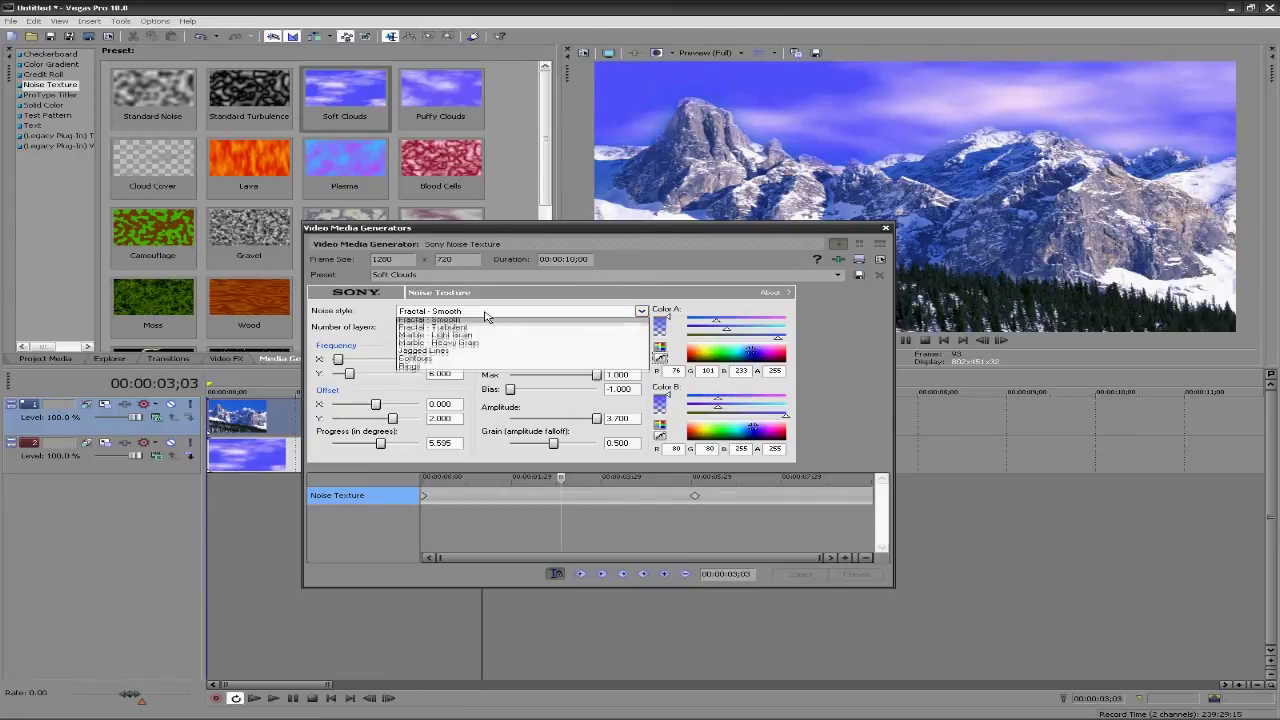
{"action": "left_click", "coordinate": [478, 329]}
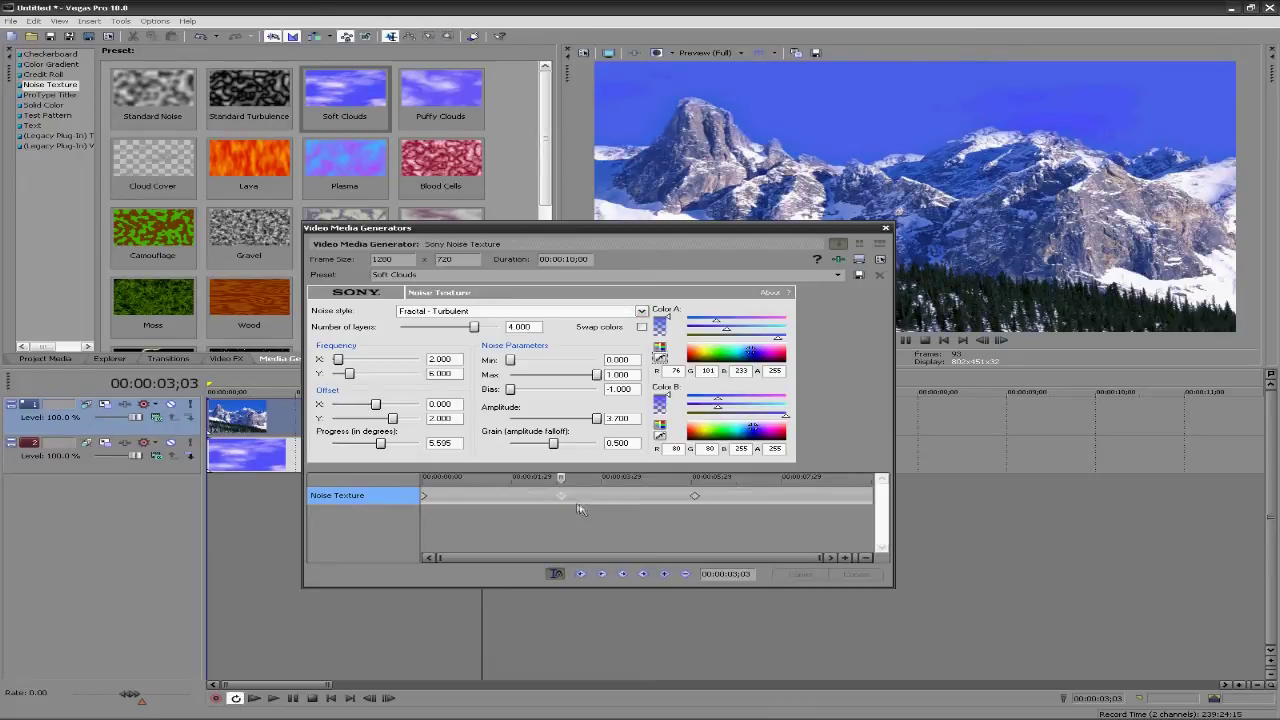
Lower Progress at the 00:00:06;02 keyframe to 3.
{"action": "left_click", "coordinate": [695, 496]}
{"action": "left_click_drag", "start_coordinate": [418, 446], "coordinate": [362, 447]}
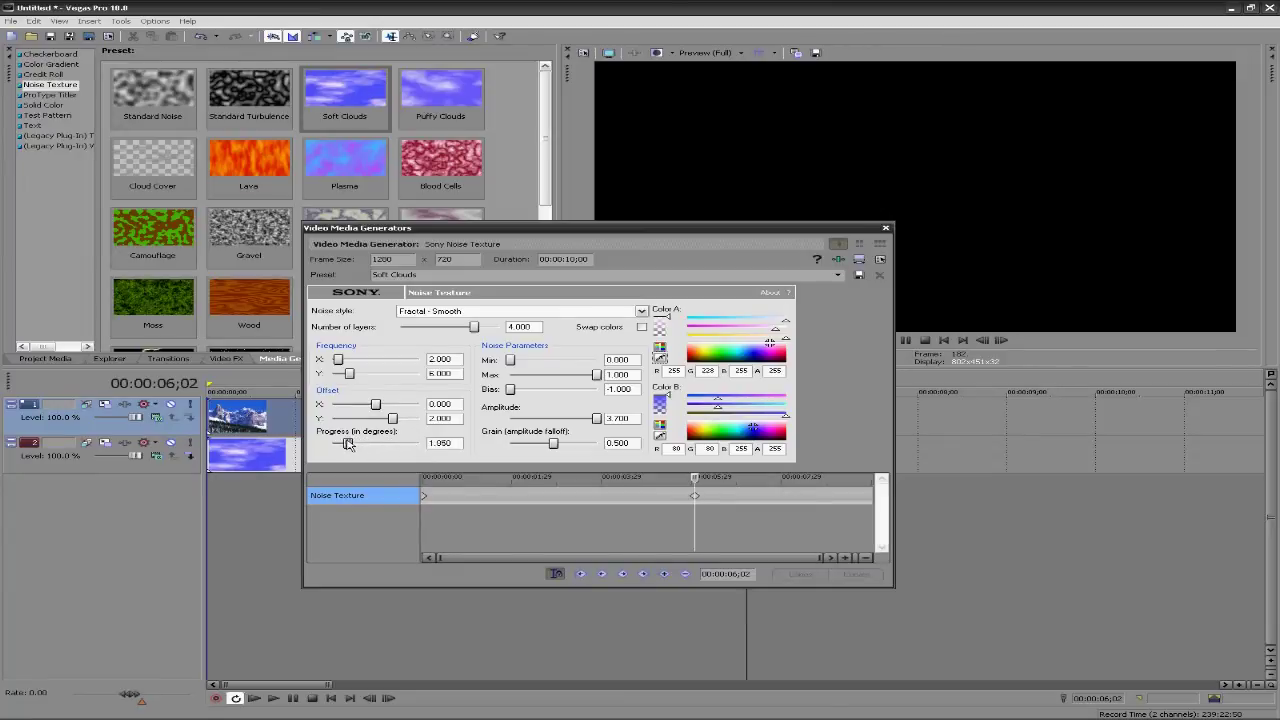
{"action": "double_click", "coordinate": [443, 442]}
{"action": "type", "text": "3"}
{"action": "left_click", "coordinate": [885, 231]}
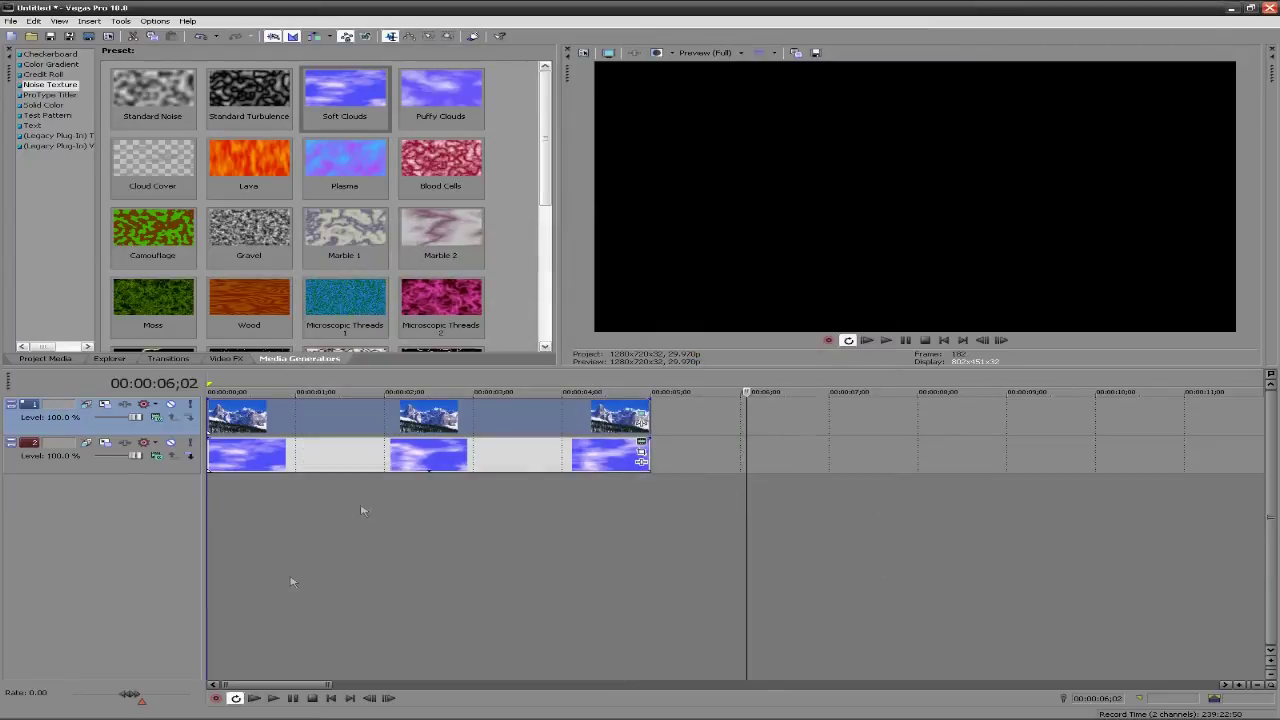
{"action": "left_click", "coordinate": [254, 699]}
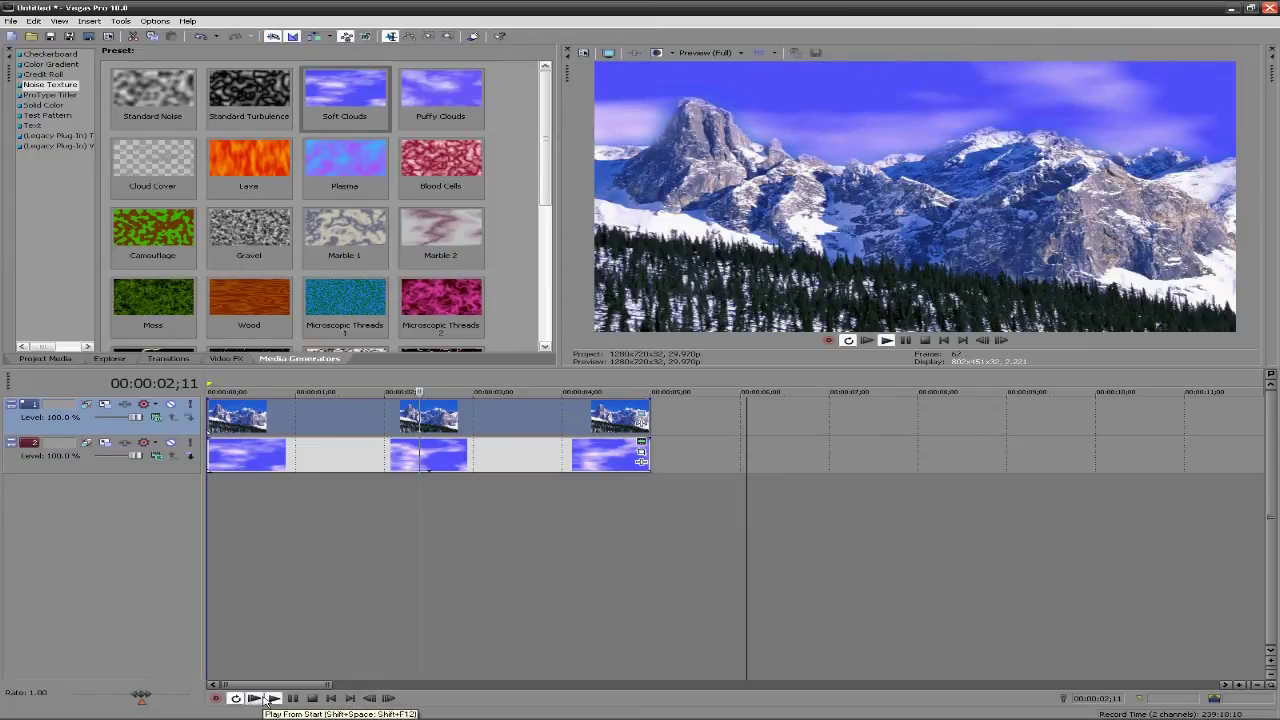
{"action": "key", "text": "Return"}
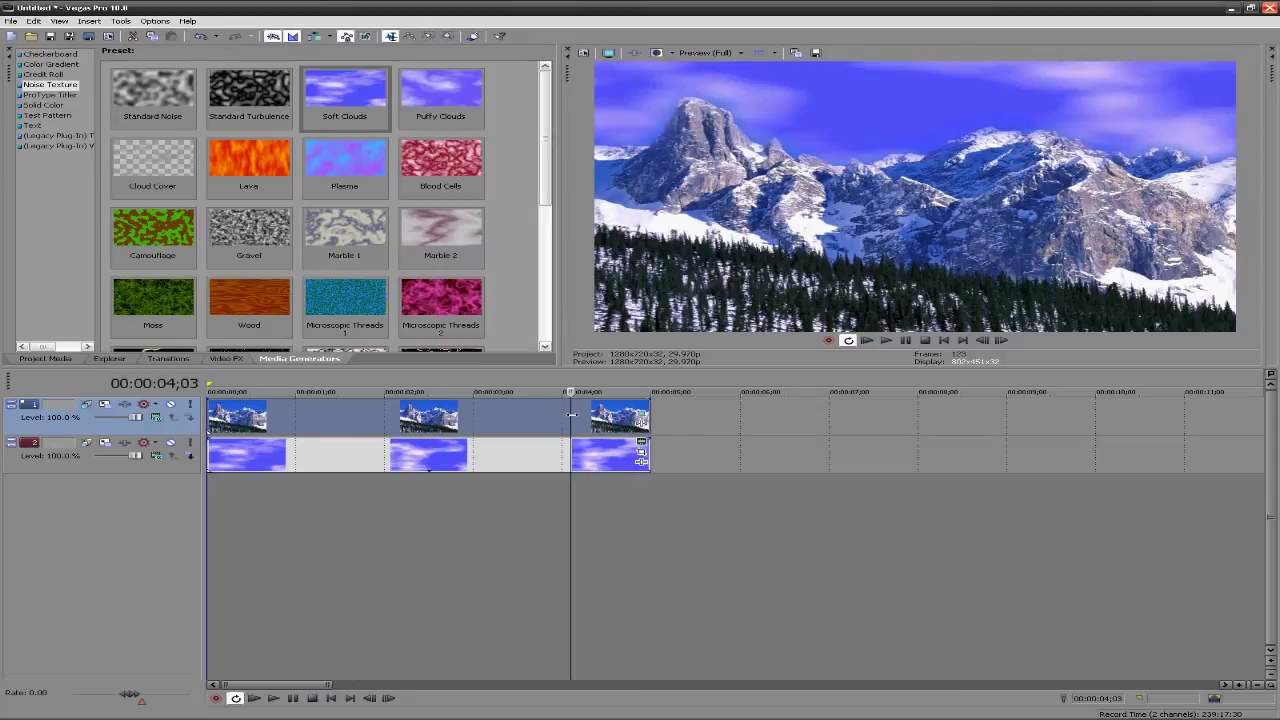
{"action": "left_click_drag", "start_coordinate": [571, 414], "coordinate": [393, 414]}
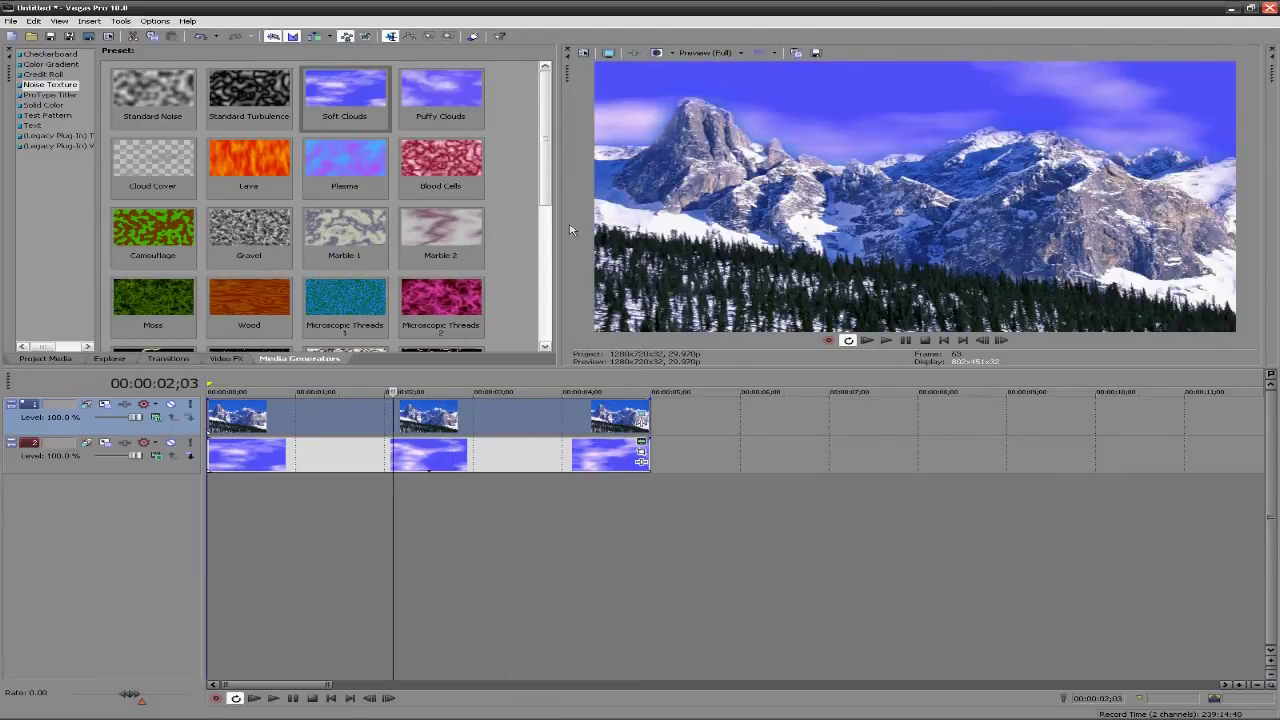
{"action": "left_click", "coordinate": [283, 157]}
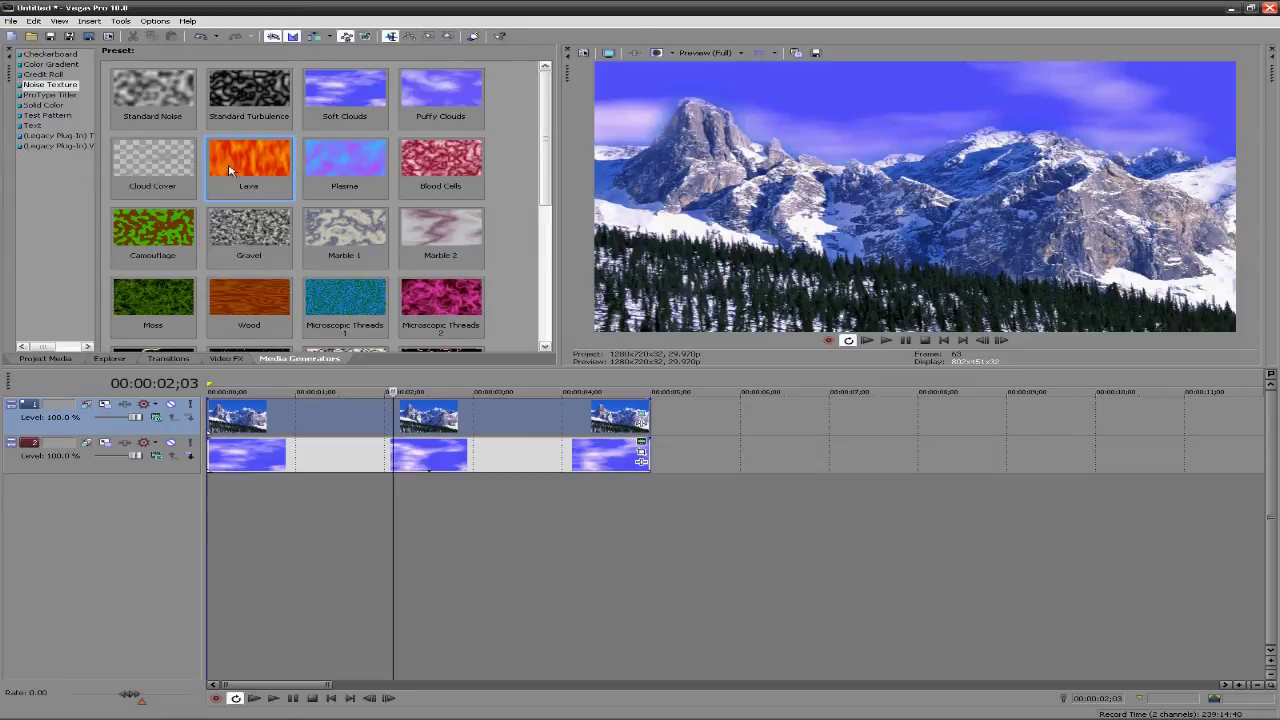
{"action": "left_click", "coordinate": [325, 168]}
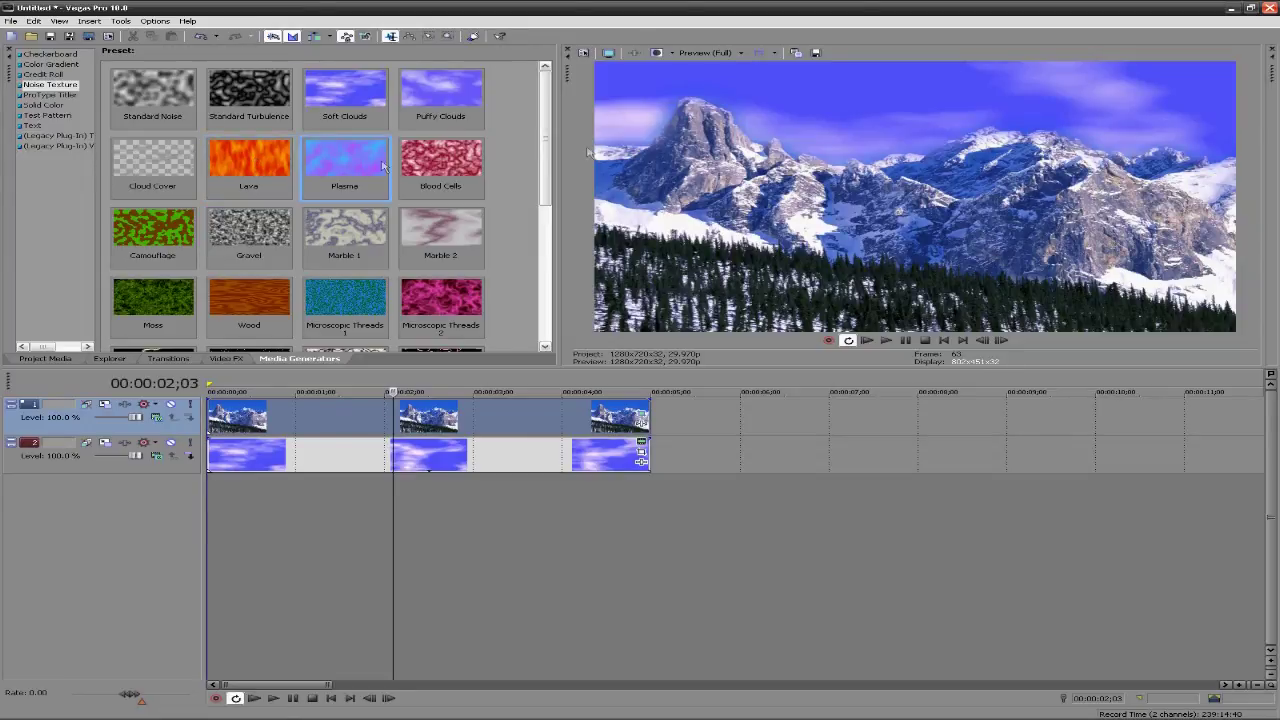
{"action": "mouse_move", "coordinate": [556, 140]}
{"action": "left_mouse_down"}
{"action": "mouse_move", "coordinate": [548, 210]}
{"action": "mouse_move", "coordinate": [541, 120]}
{"action": "left_mouse_up"}
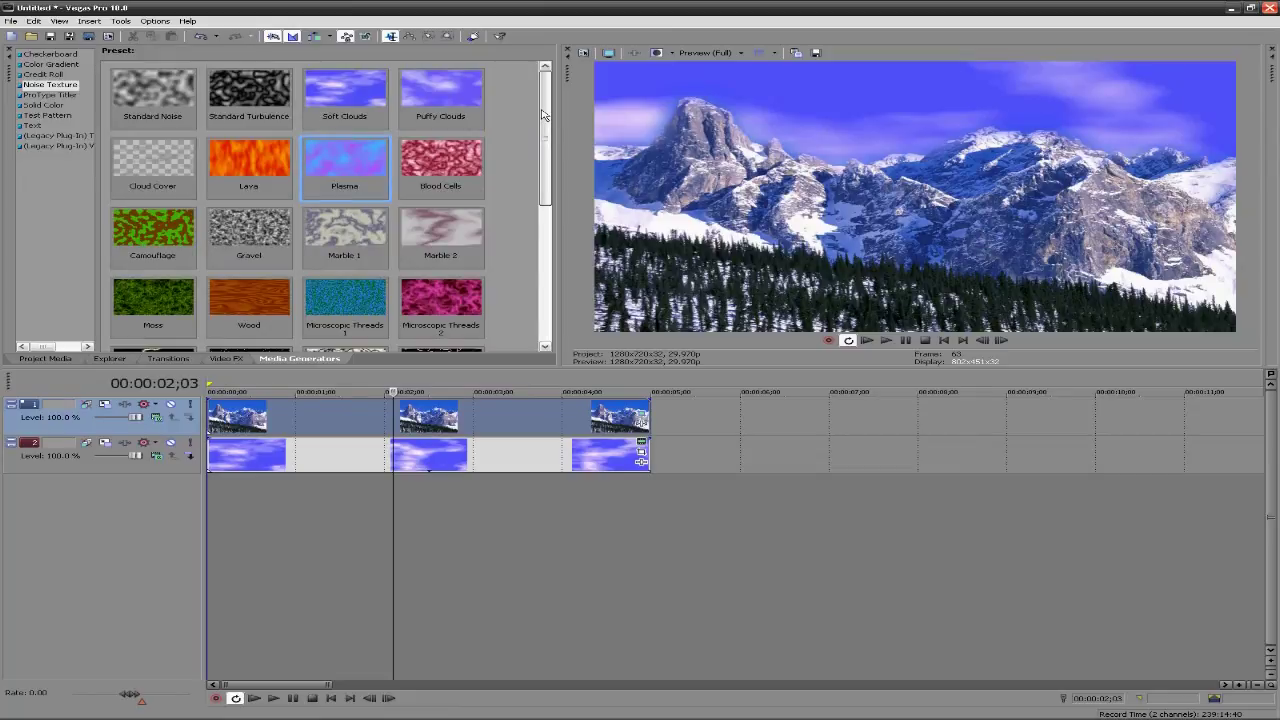